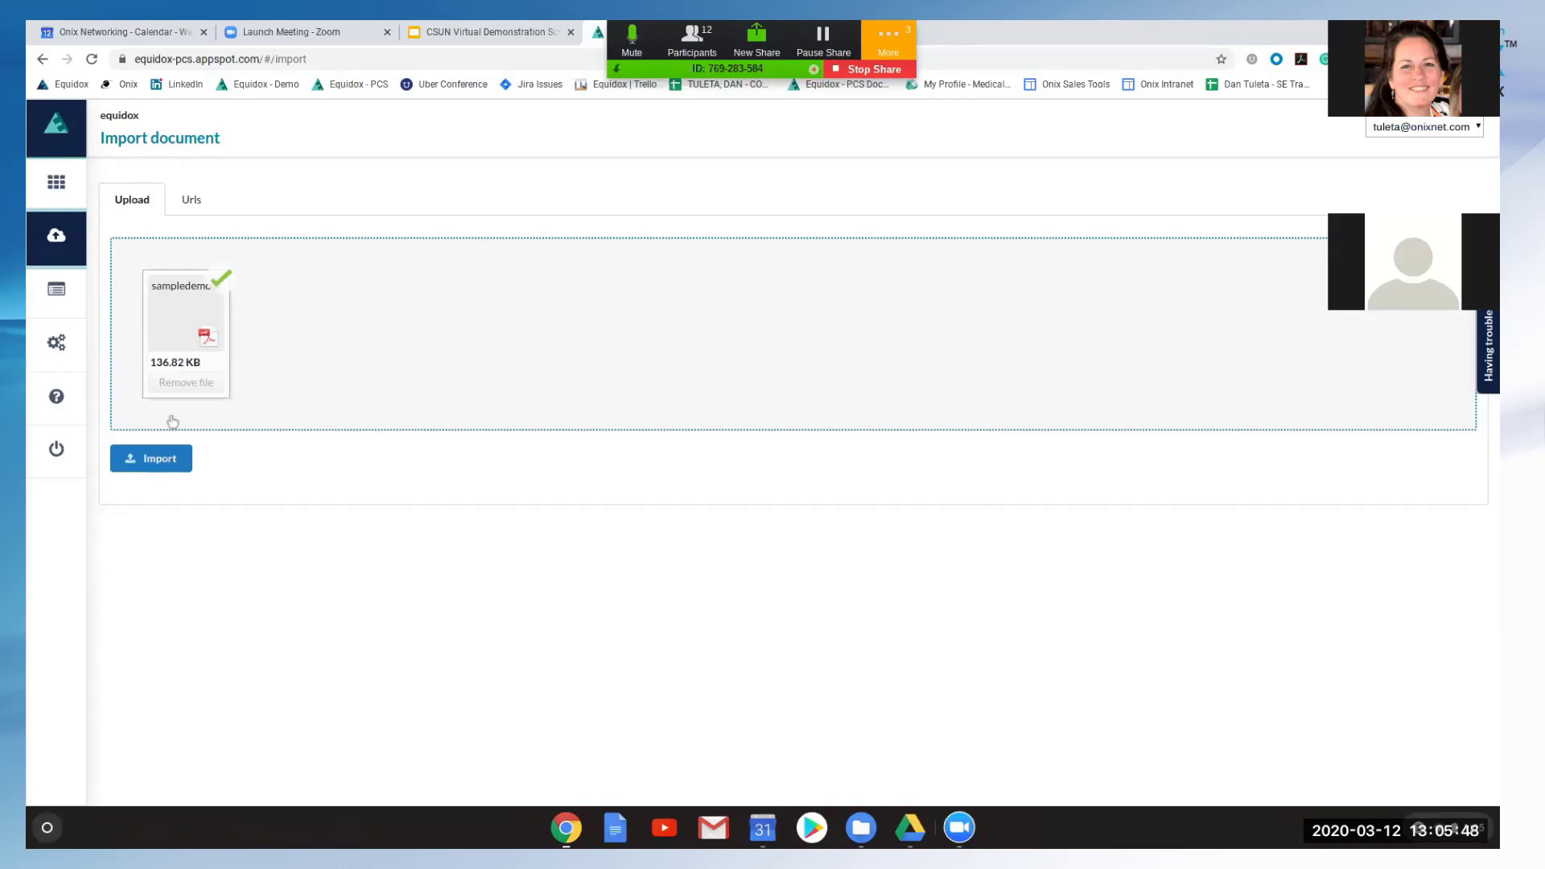
Import the uploaded sample PDF and show the option for importing documents from URLs.
click(152, 460)
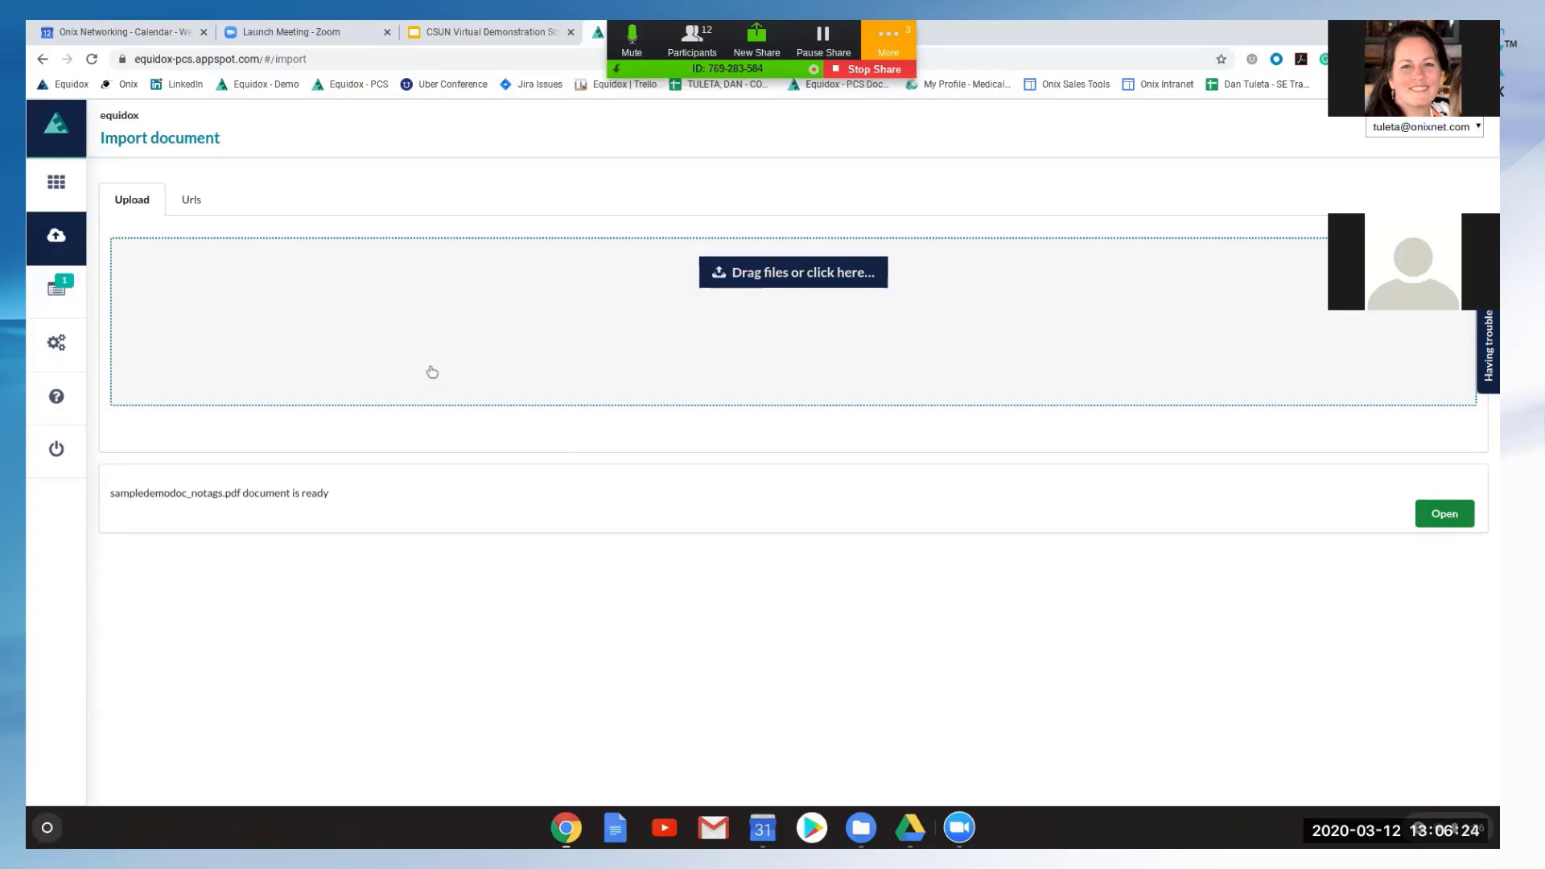
click(208, 207)
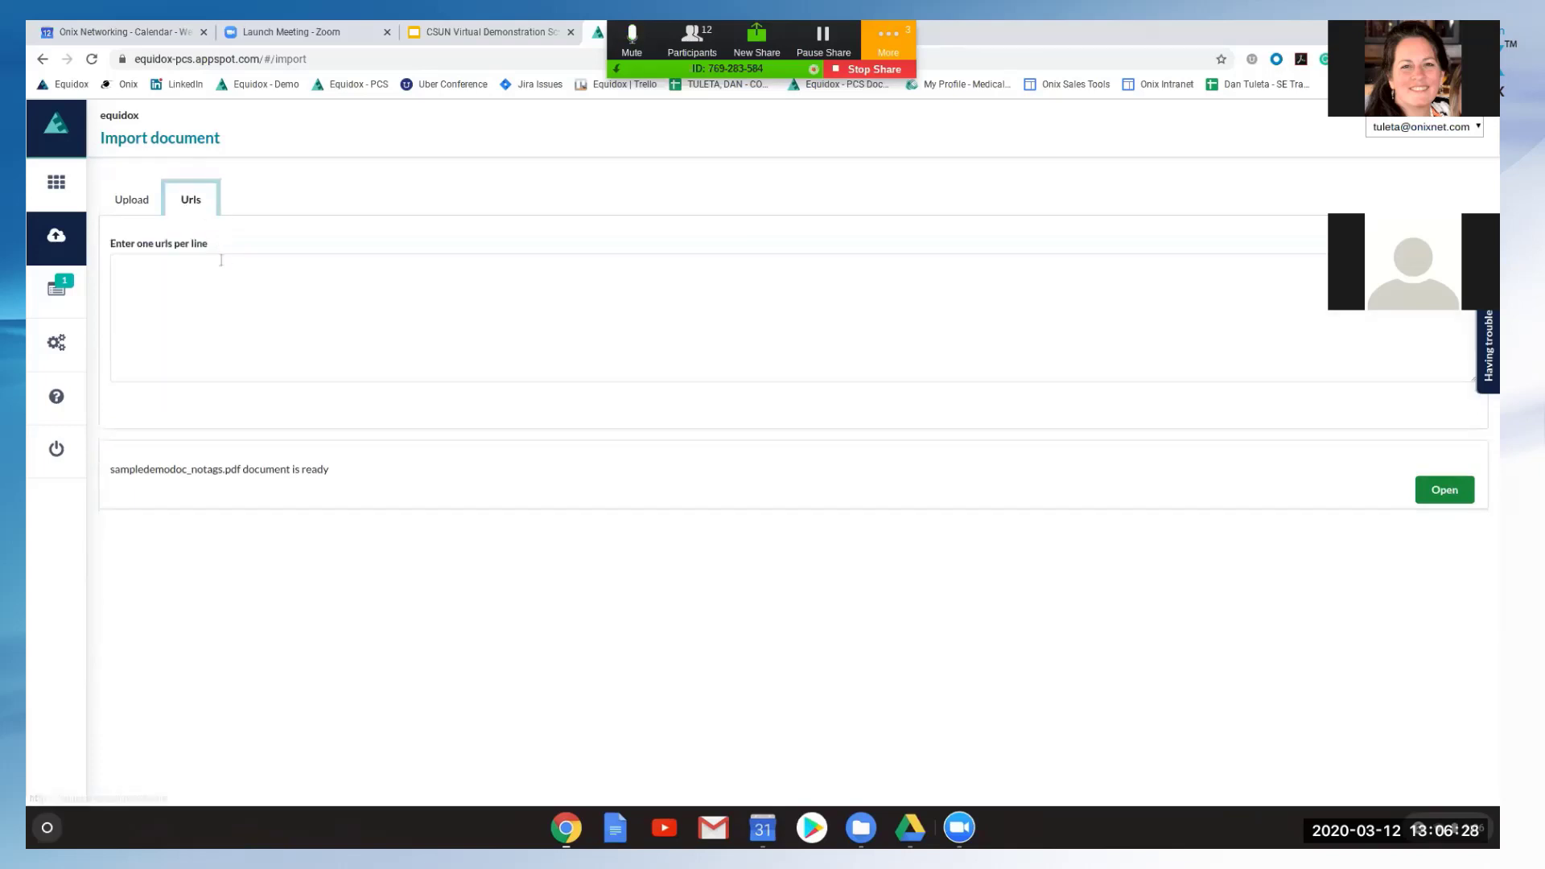
click(228, 271)
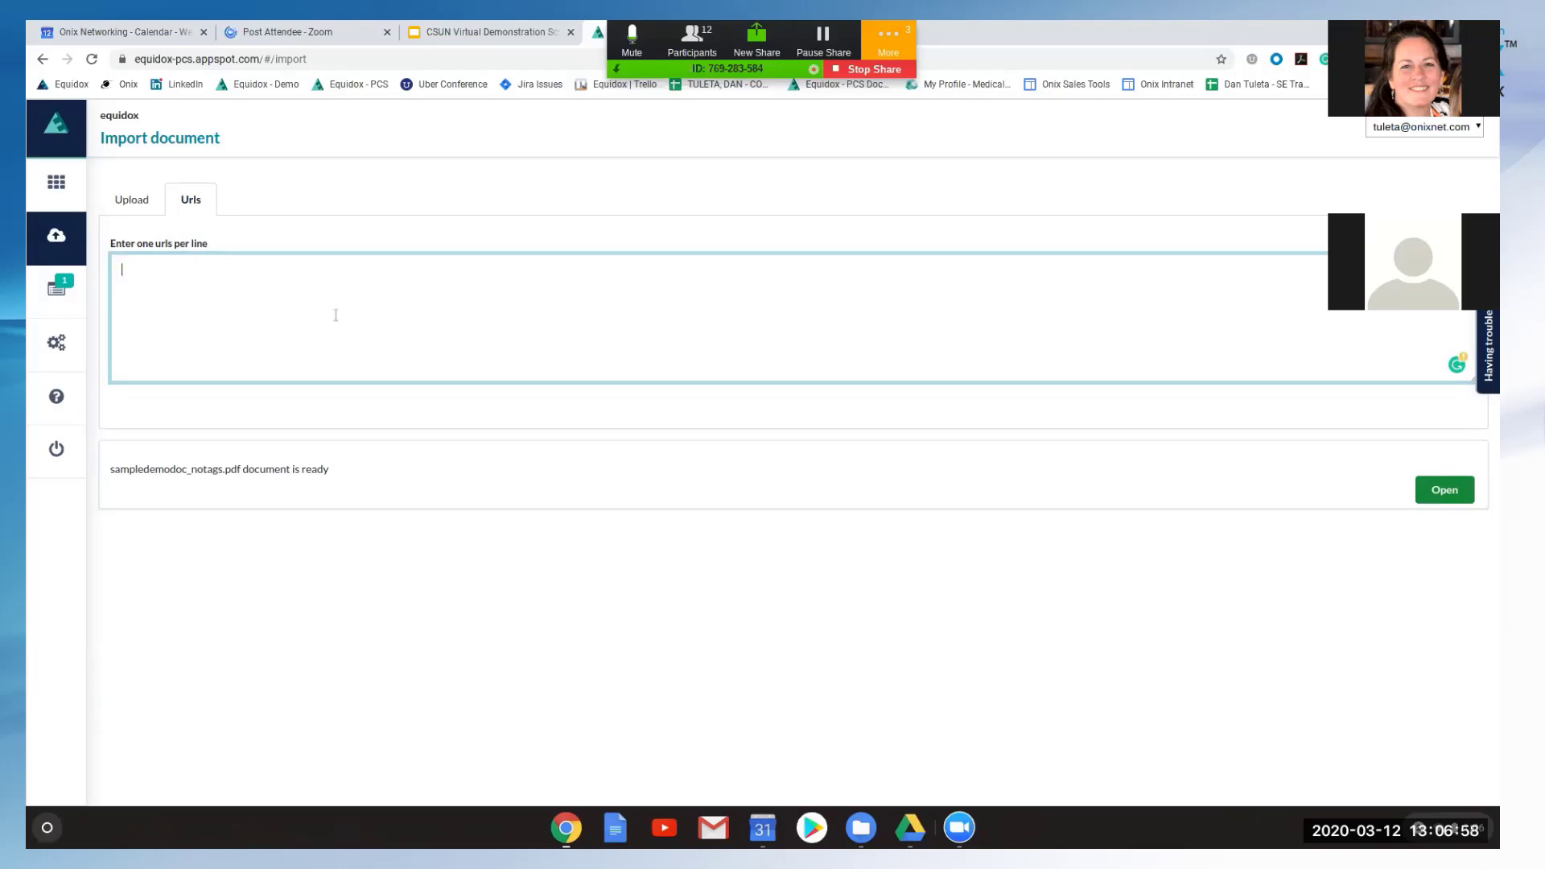
Check the notifications and open sampledemodoc_notags.pdf from the documents list.
click(59, 295)
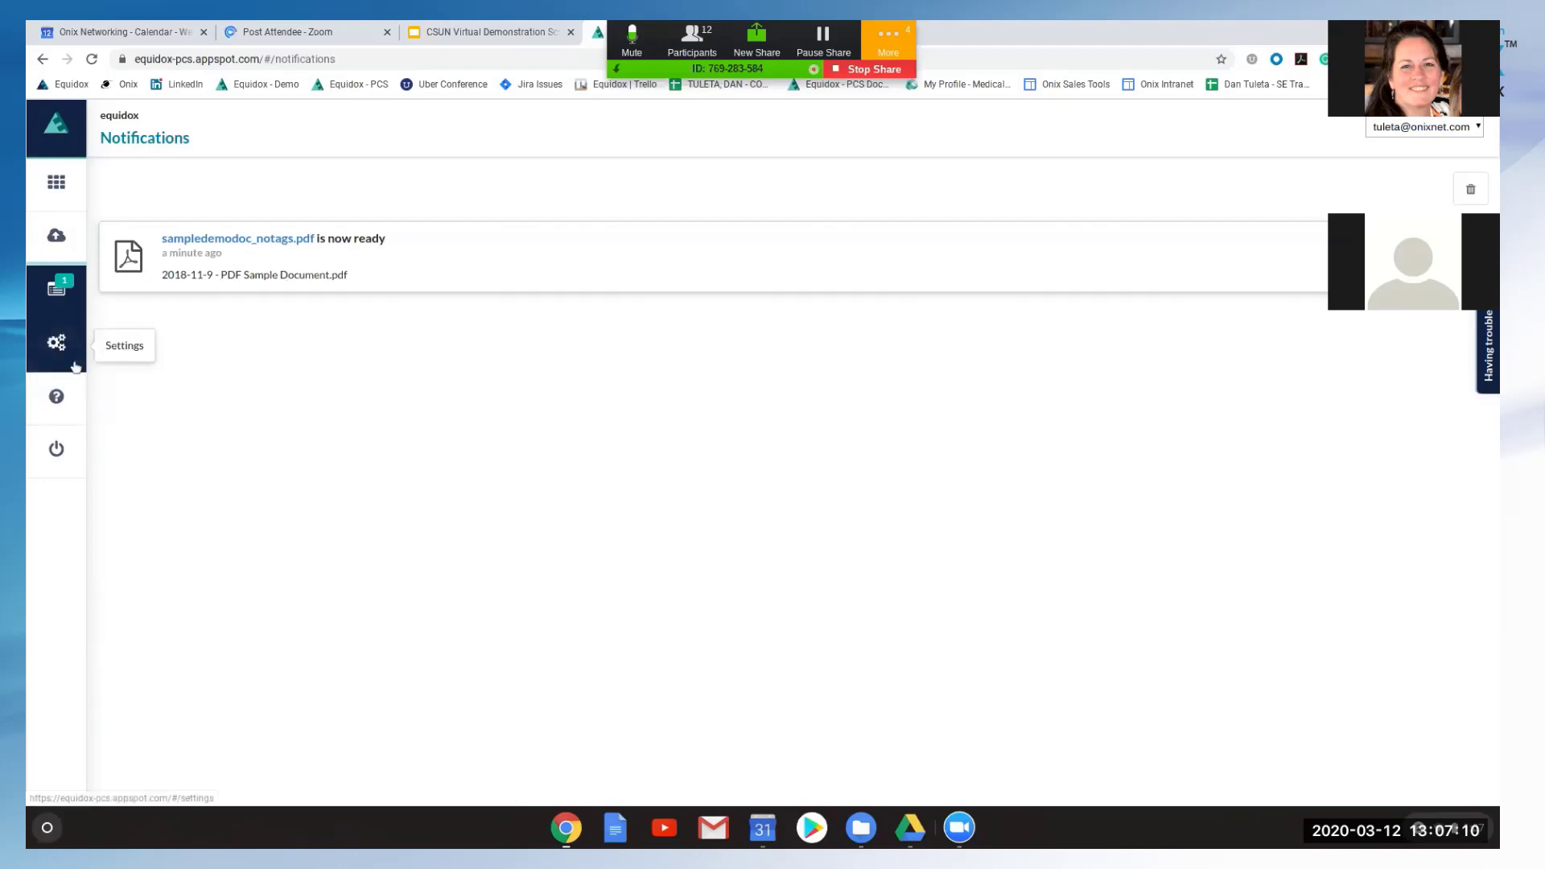
click(84, 181)
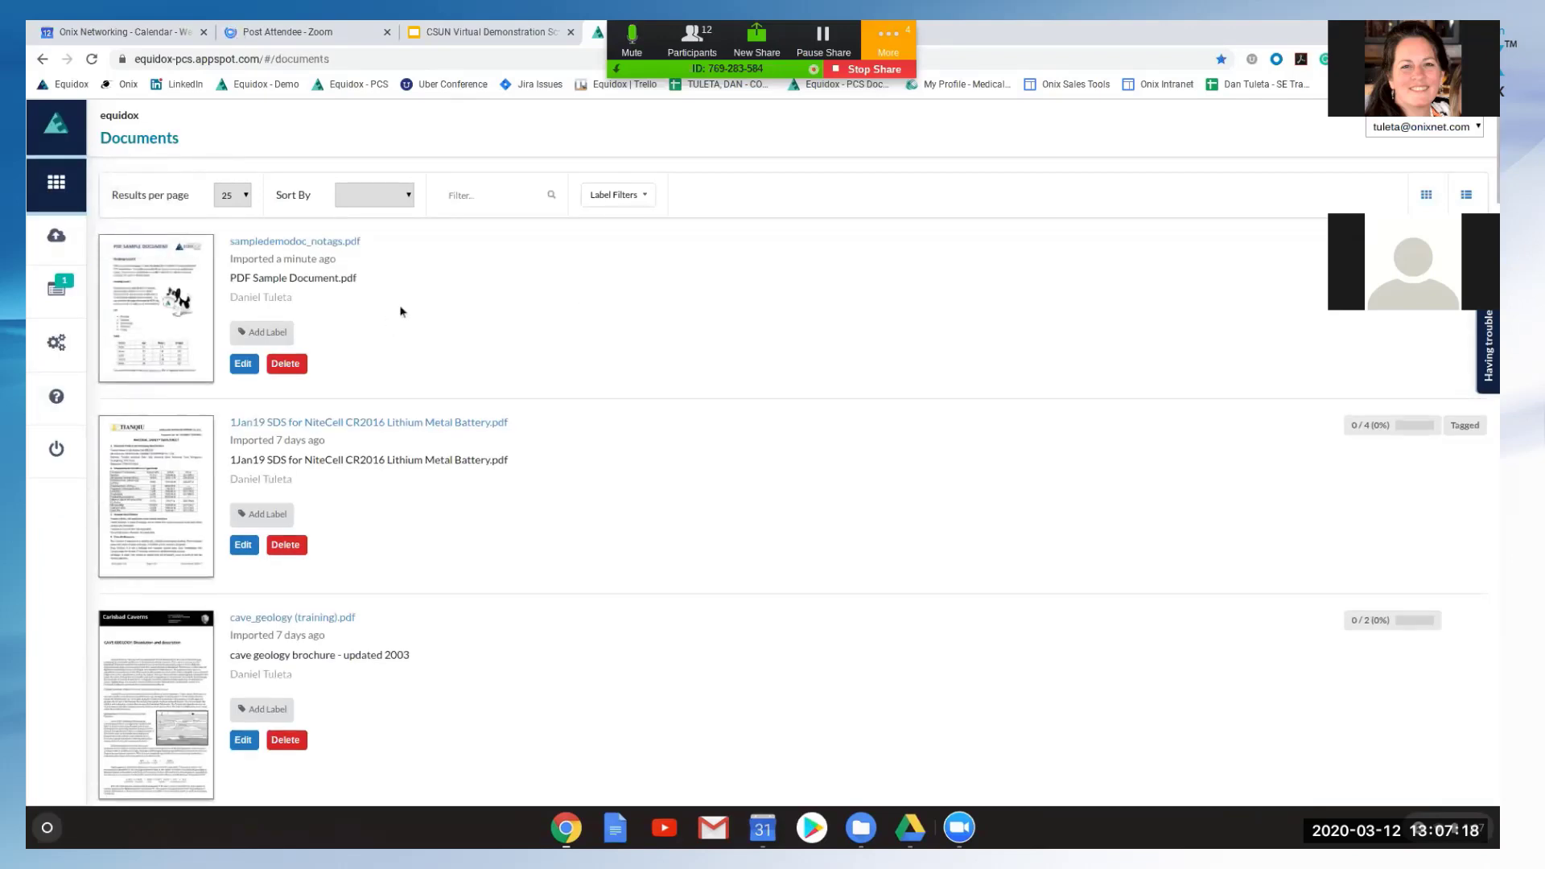
scroll(238, 312, down, 1)
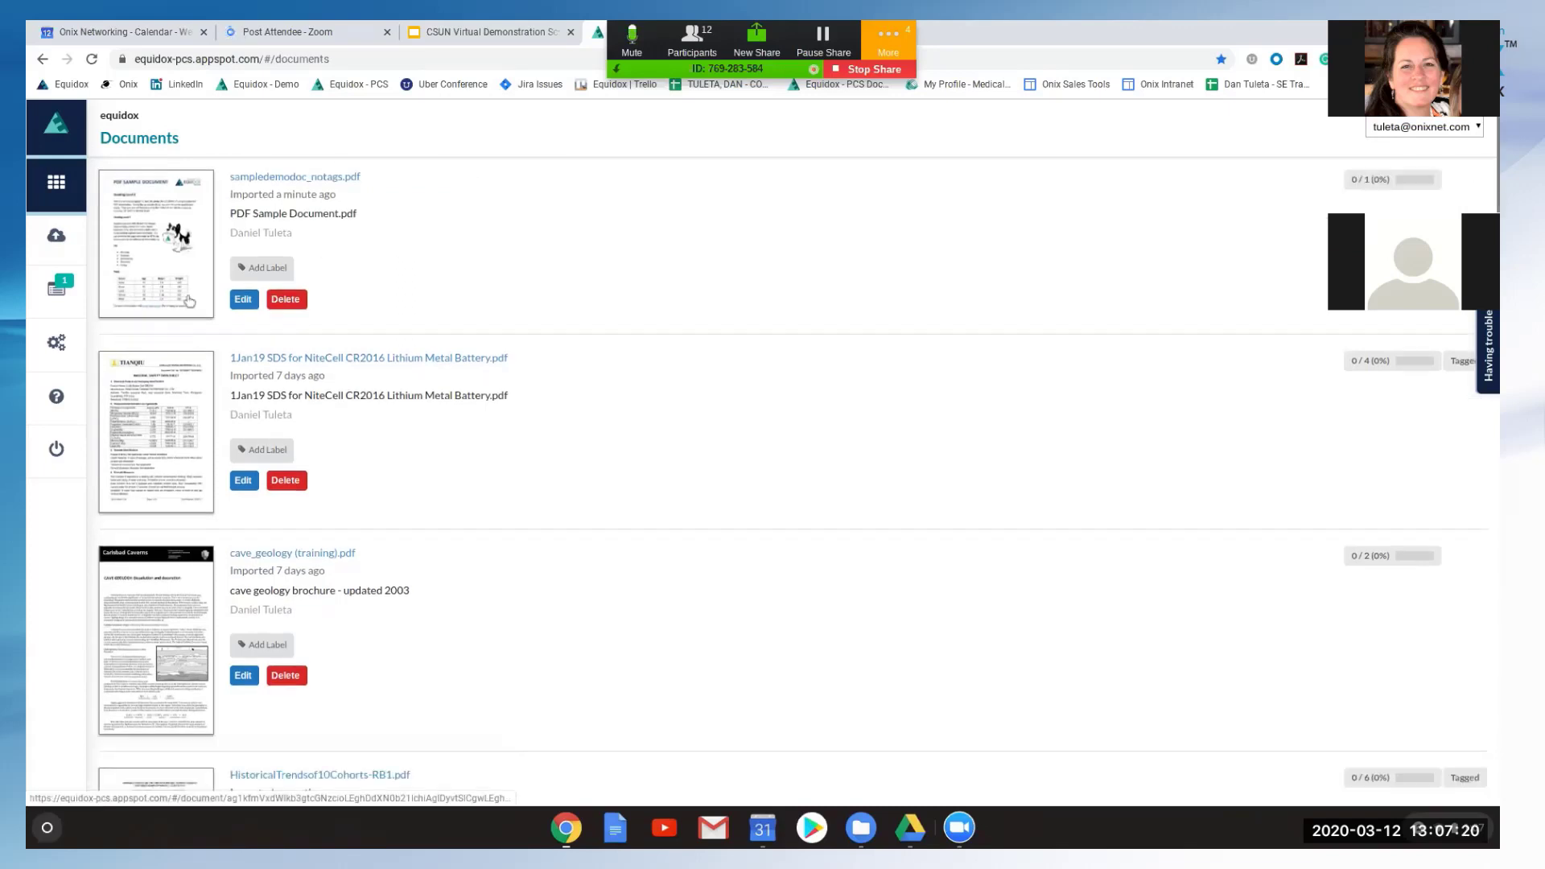
scroll(173, 266, up, 1)
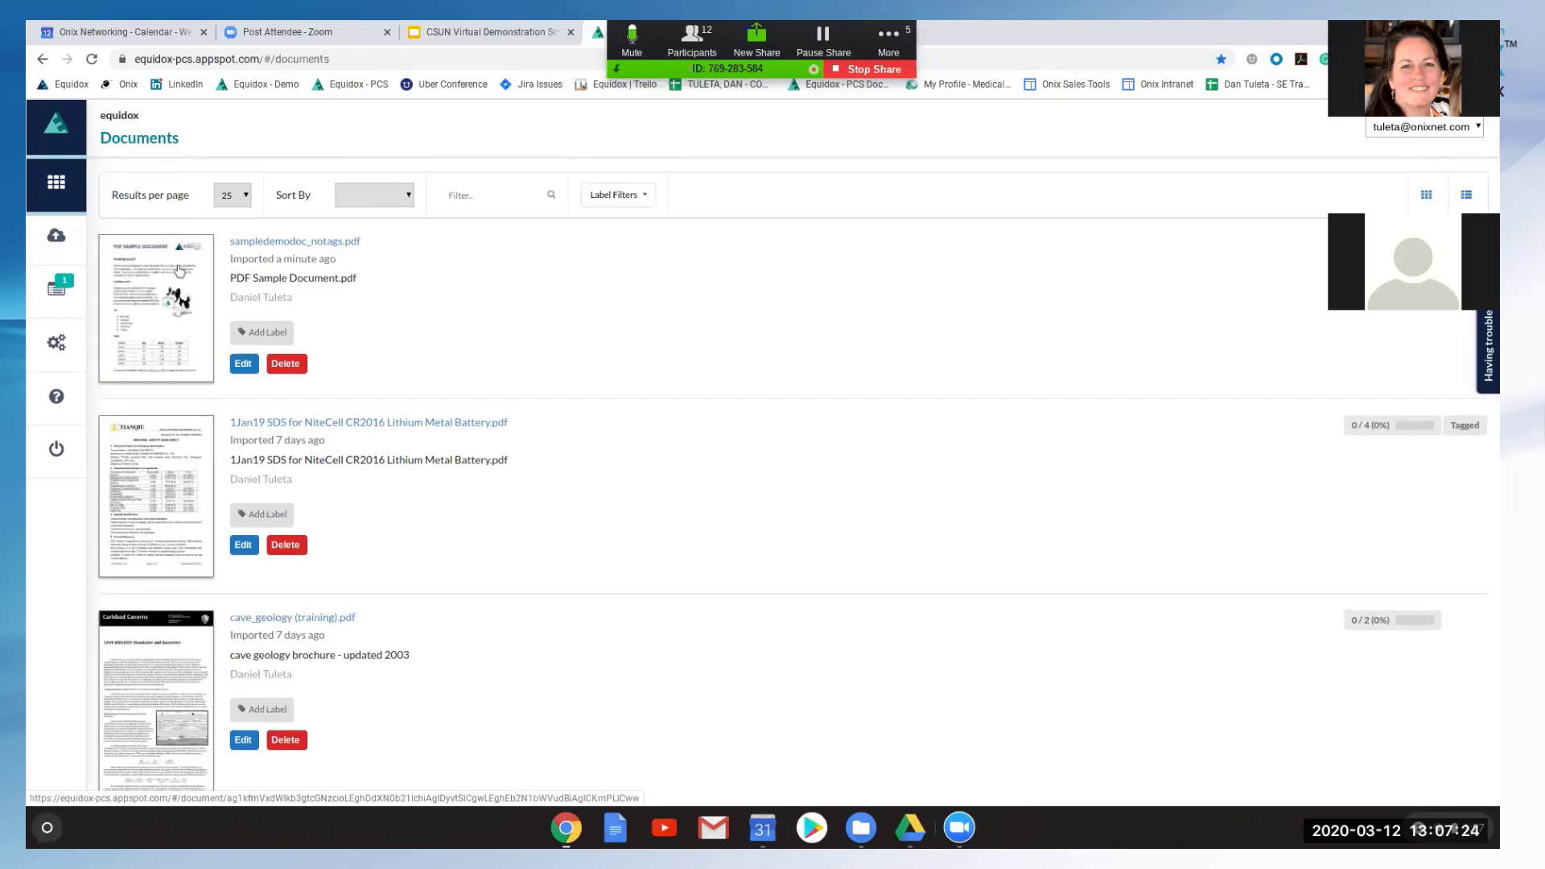
click(189, 276)
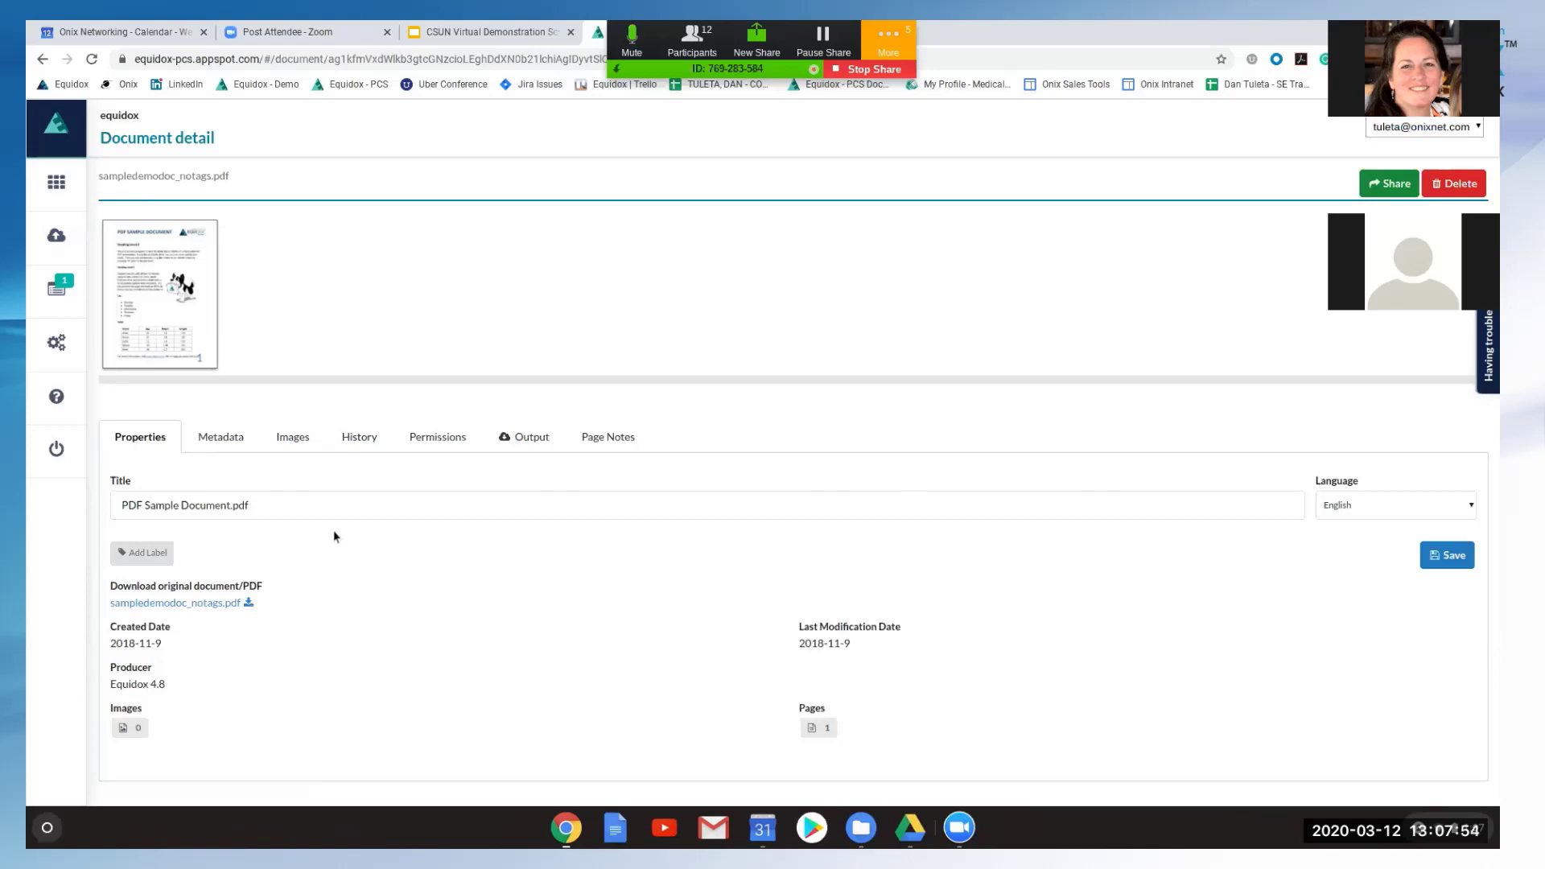
Review the title and language settings in the document's properties.
triple_click(310, 505)
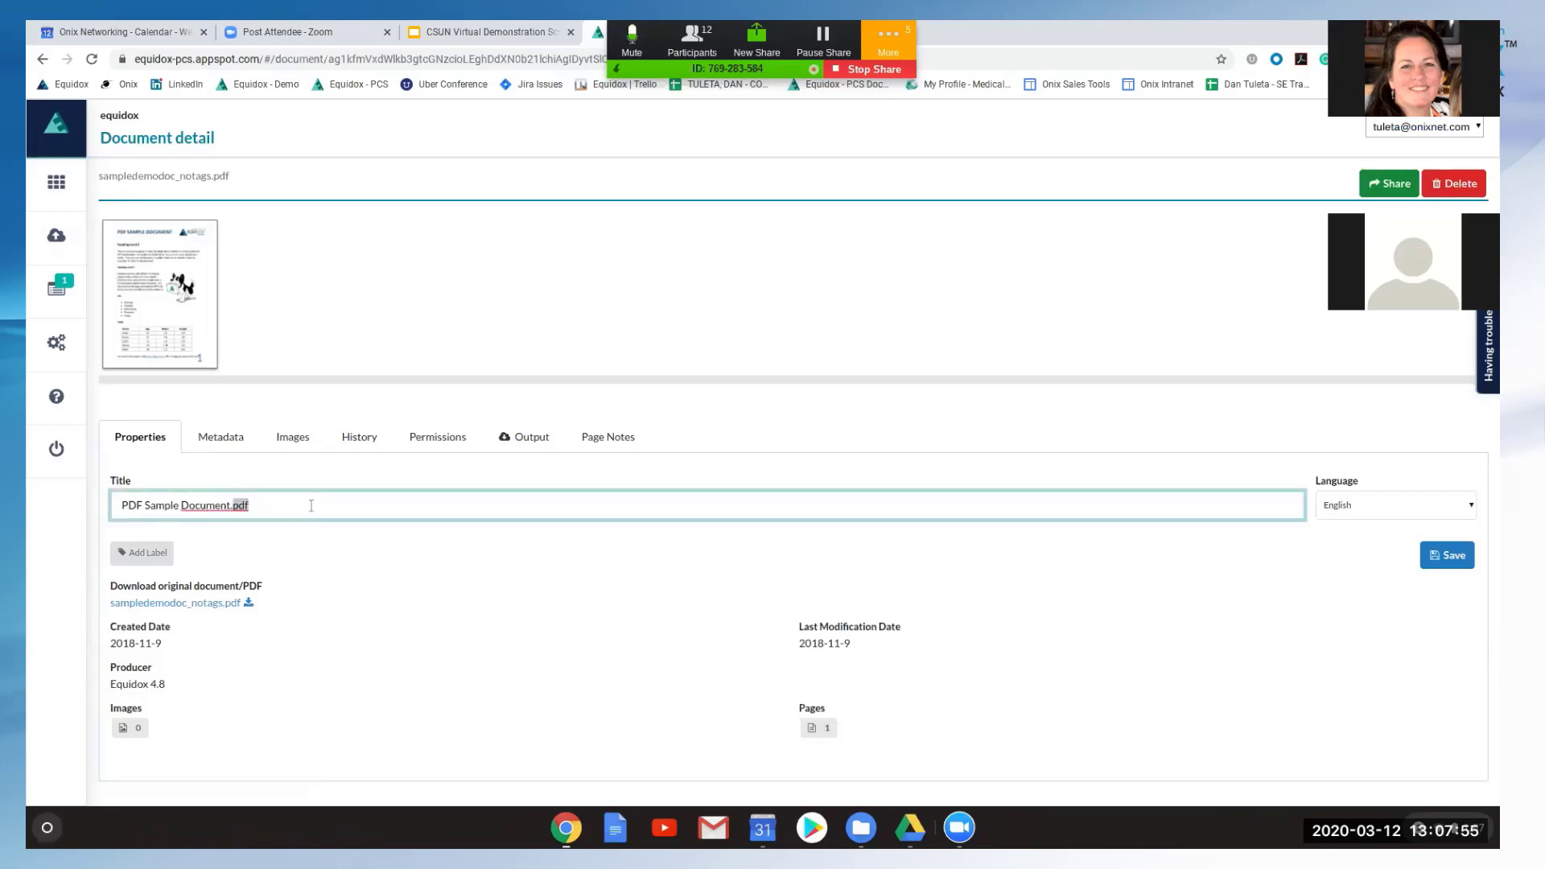
click(1378, 503)
click(1357, 574)
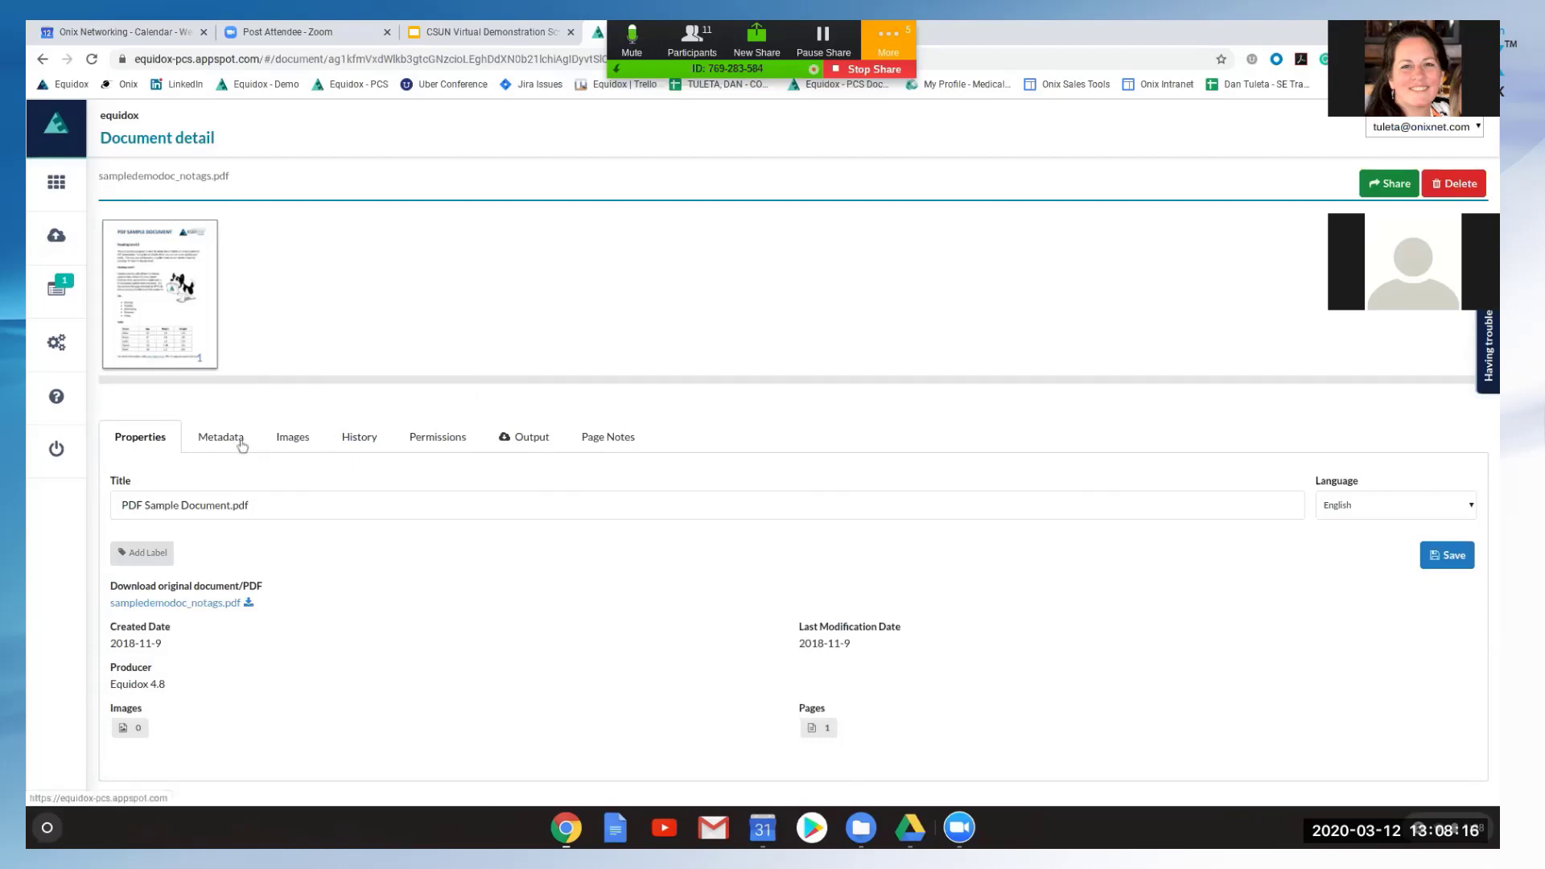
Try the Hide All Zones and Hide Zone options for the page 1 image and restore both to unselected.
click(292, 439)
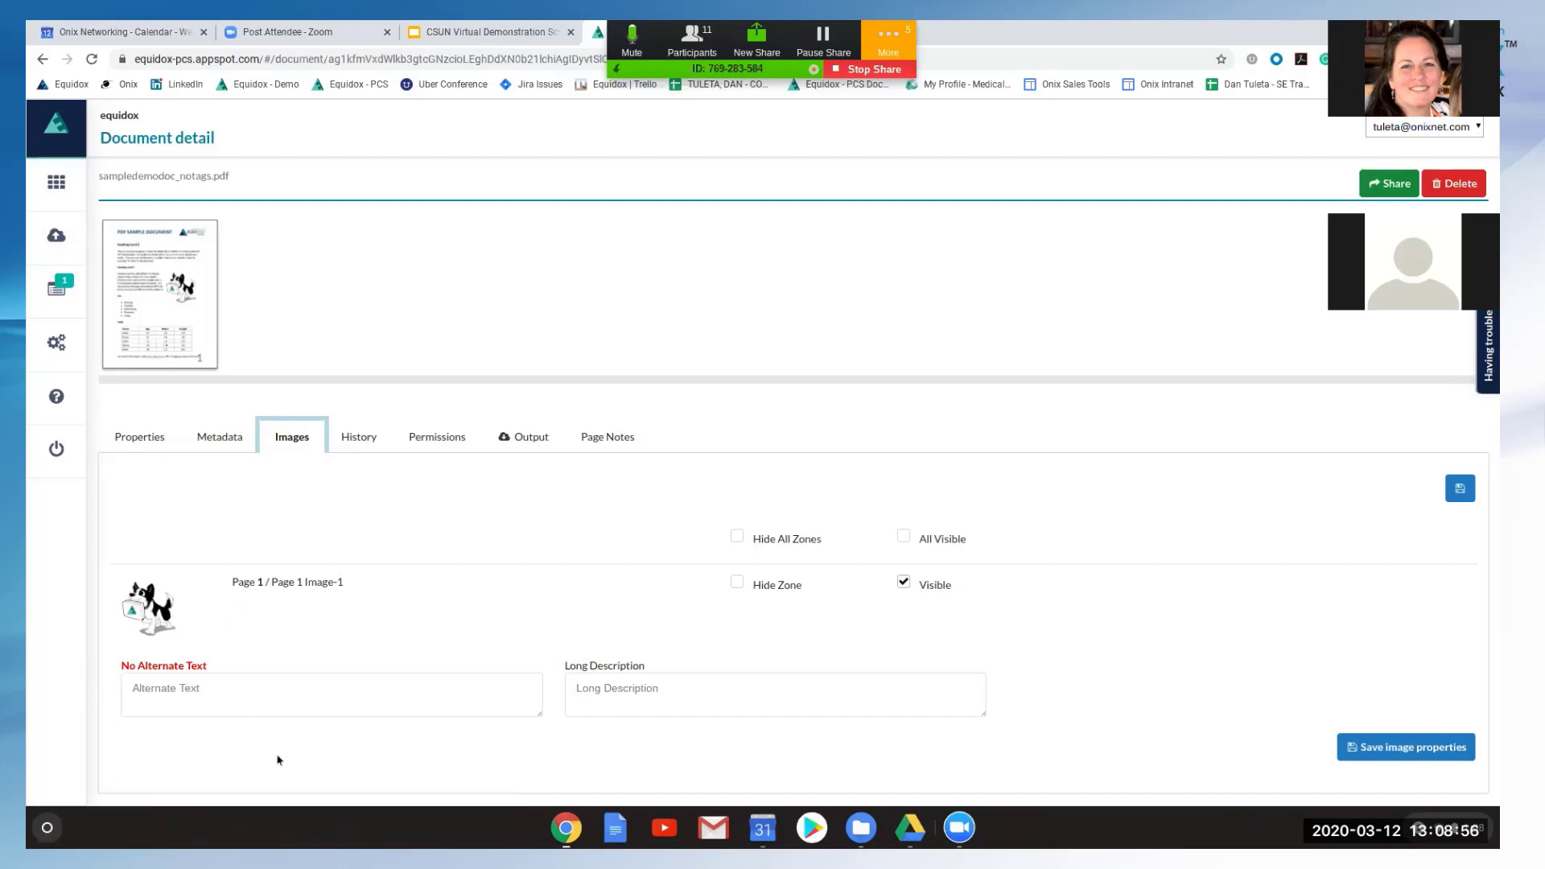
click(237, 696)
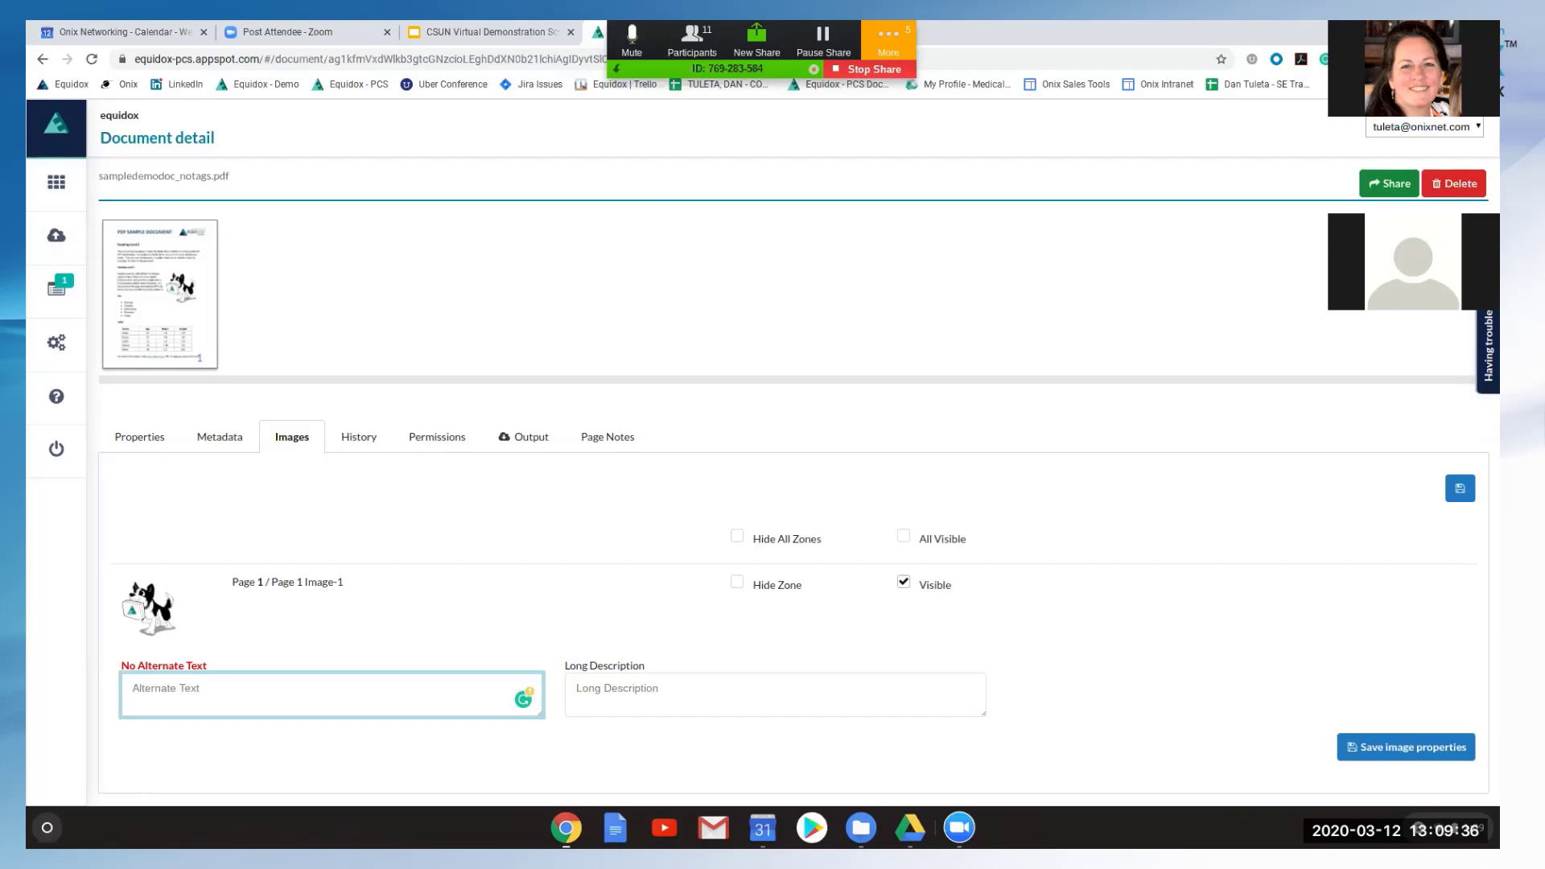
click(737, 538)
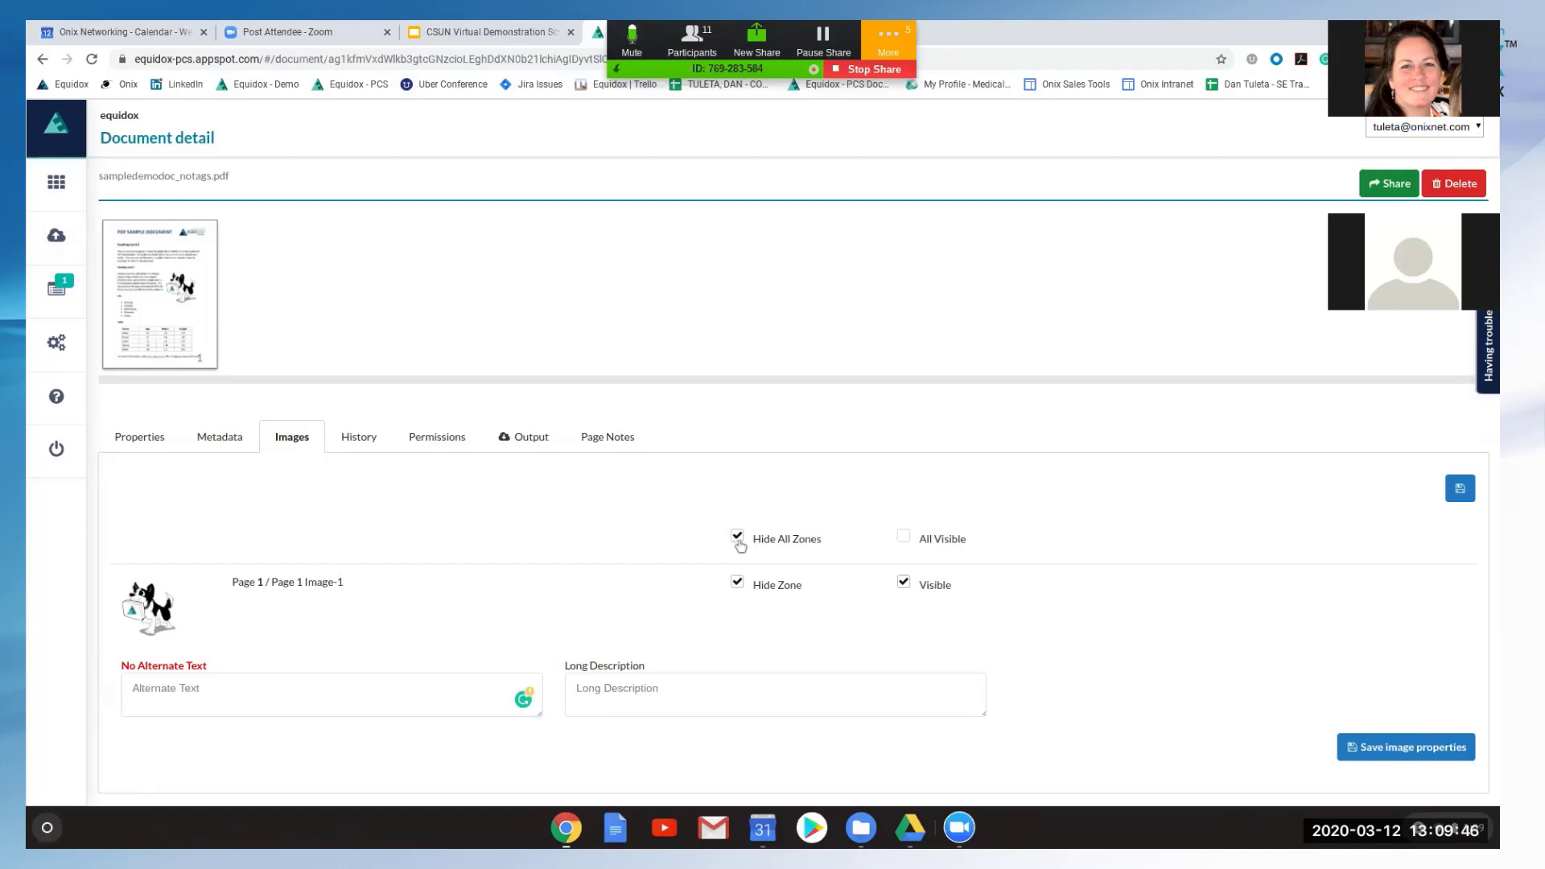
click(737, 583)
click(354, 680)
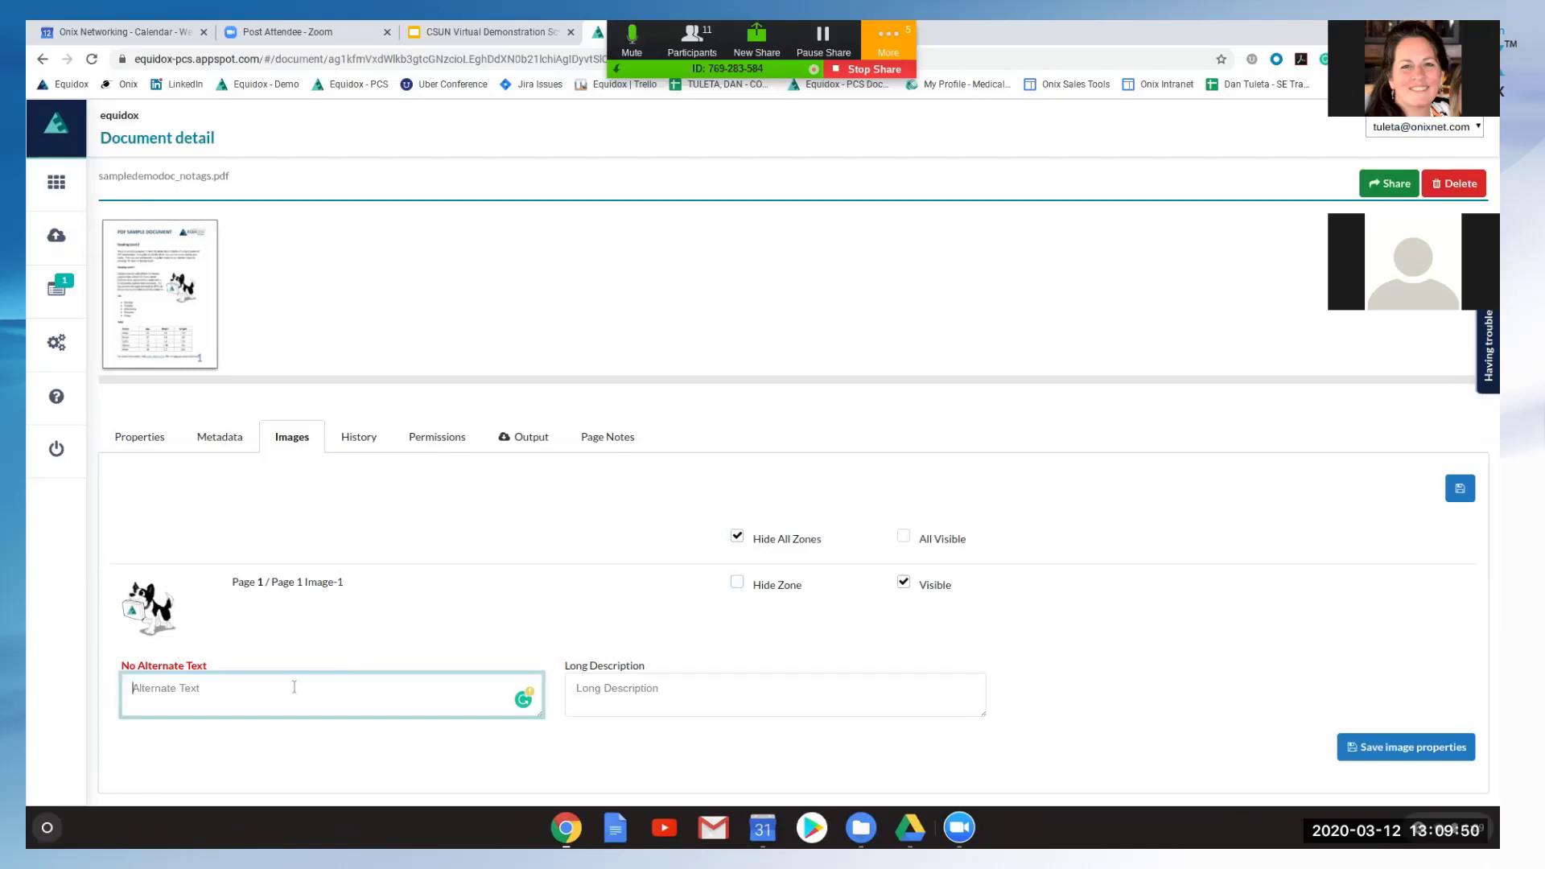
click(739, 537)
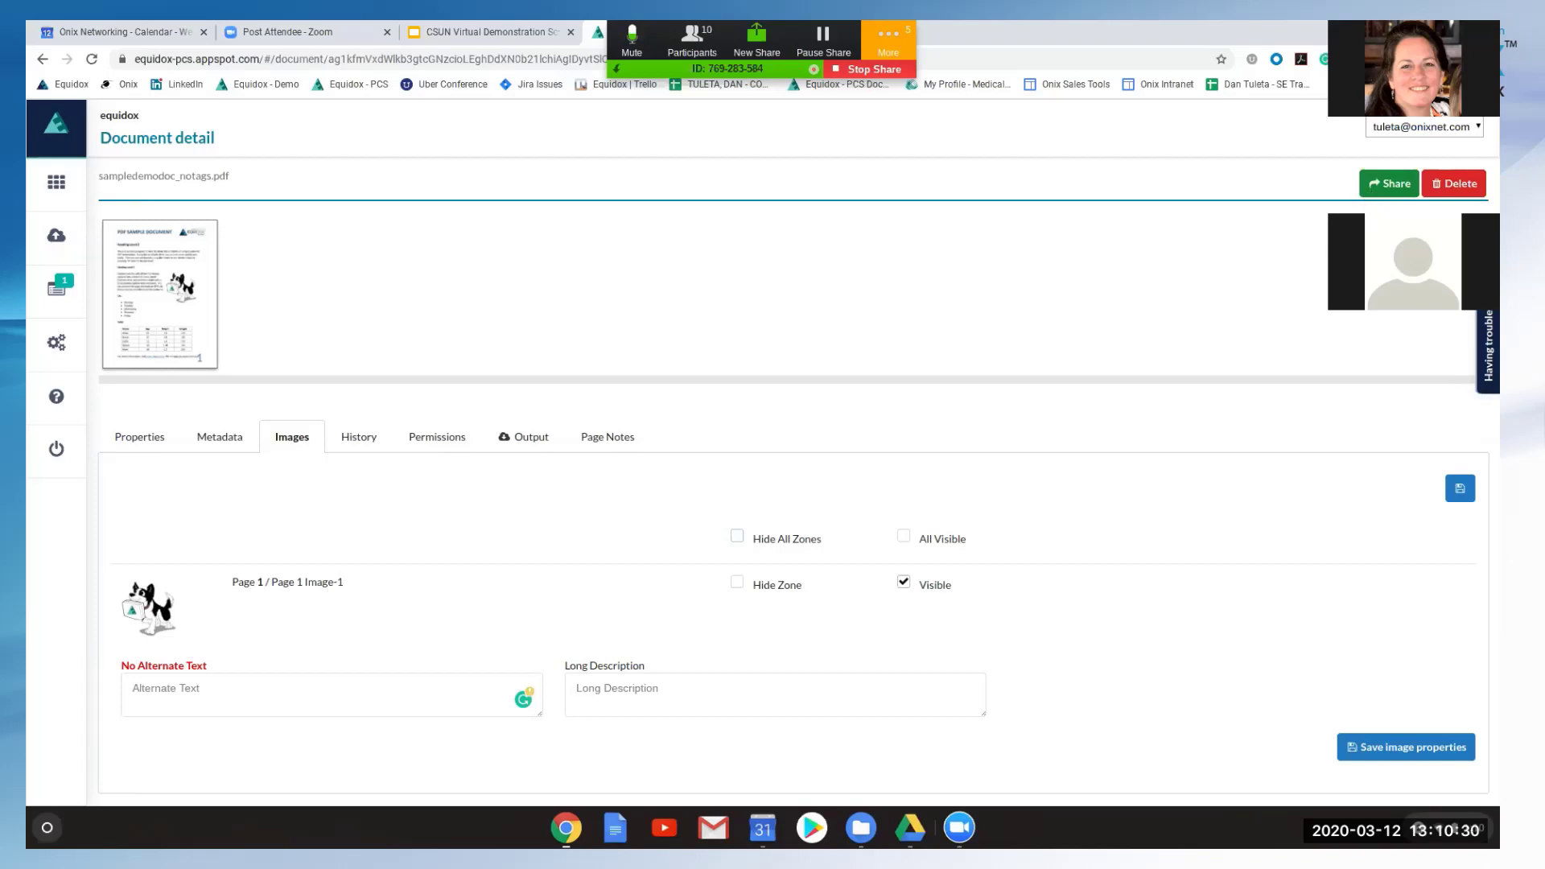
click(312, 707)
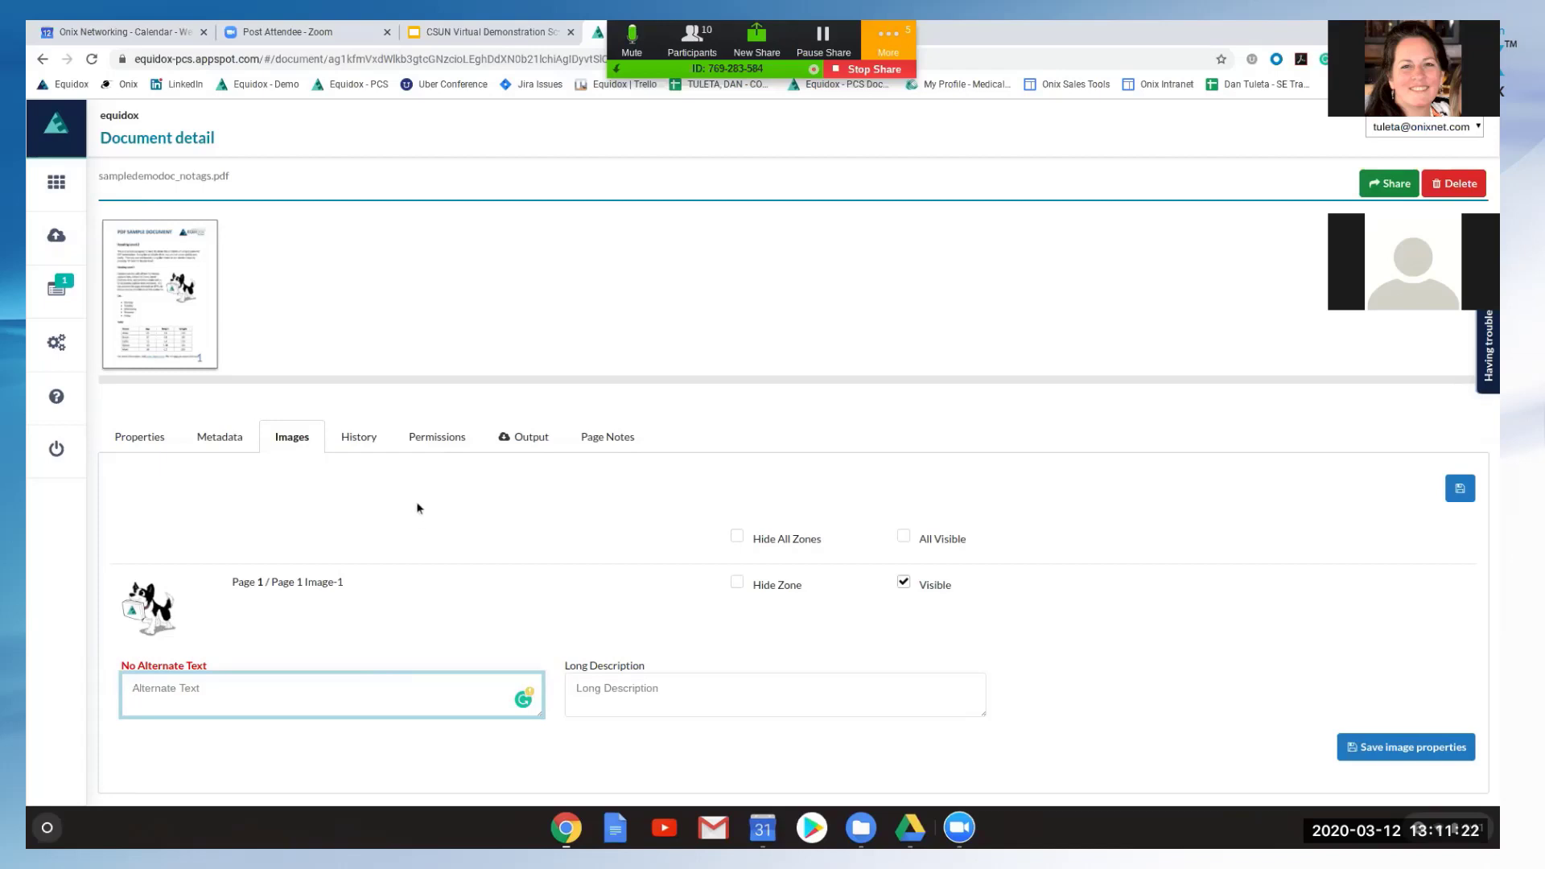
Review the document's HTML and PDF output options, including the filename setting.
click(545, 440)
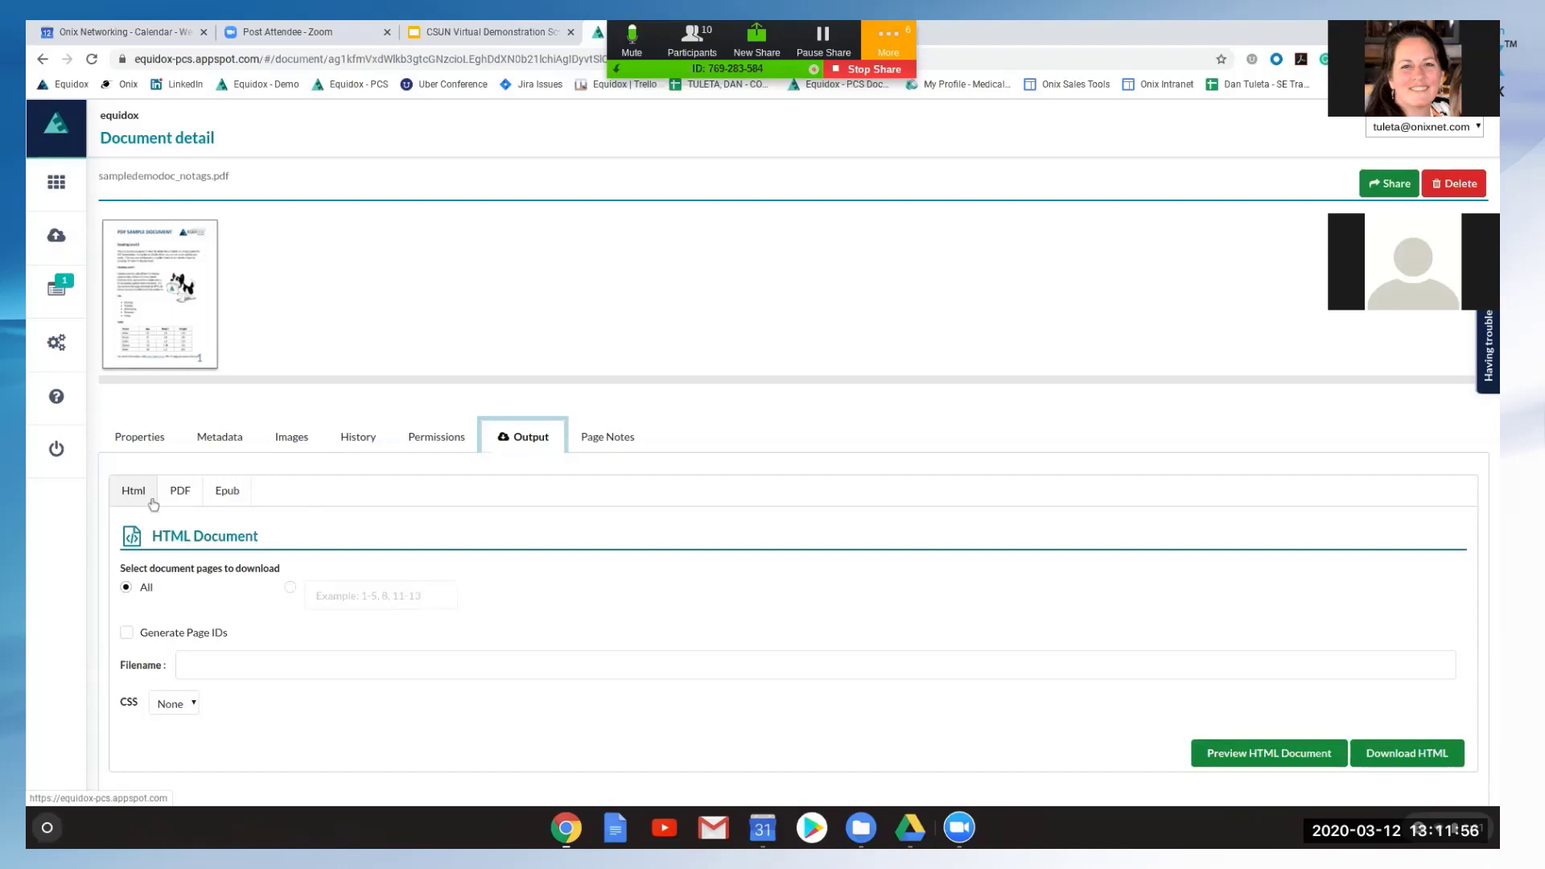
click(277, 659)
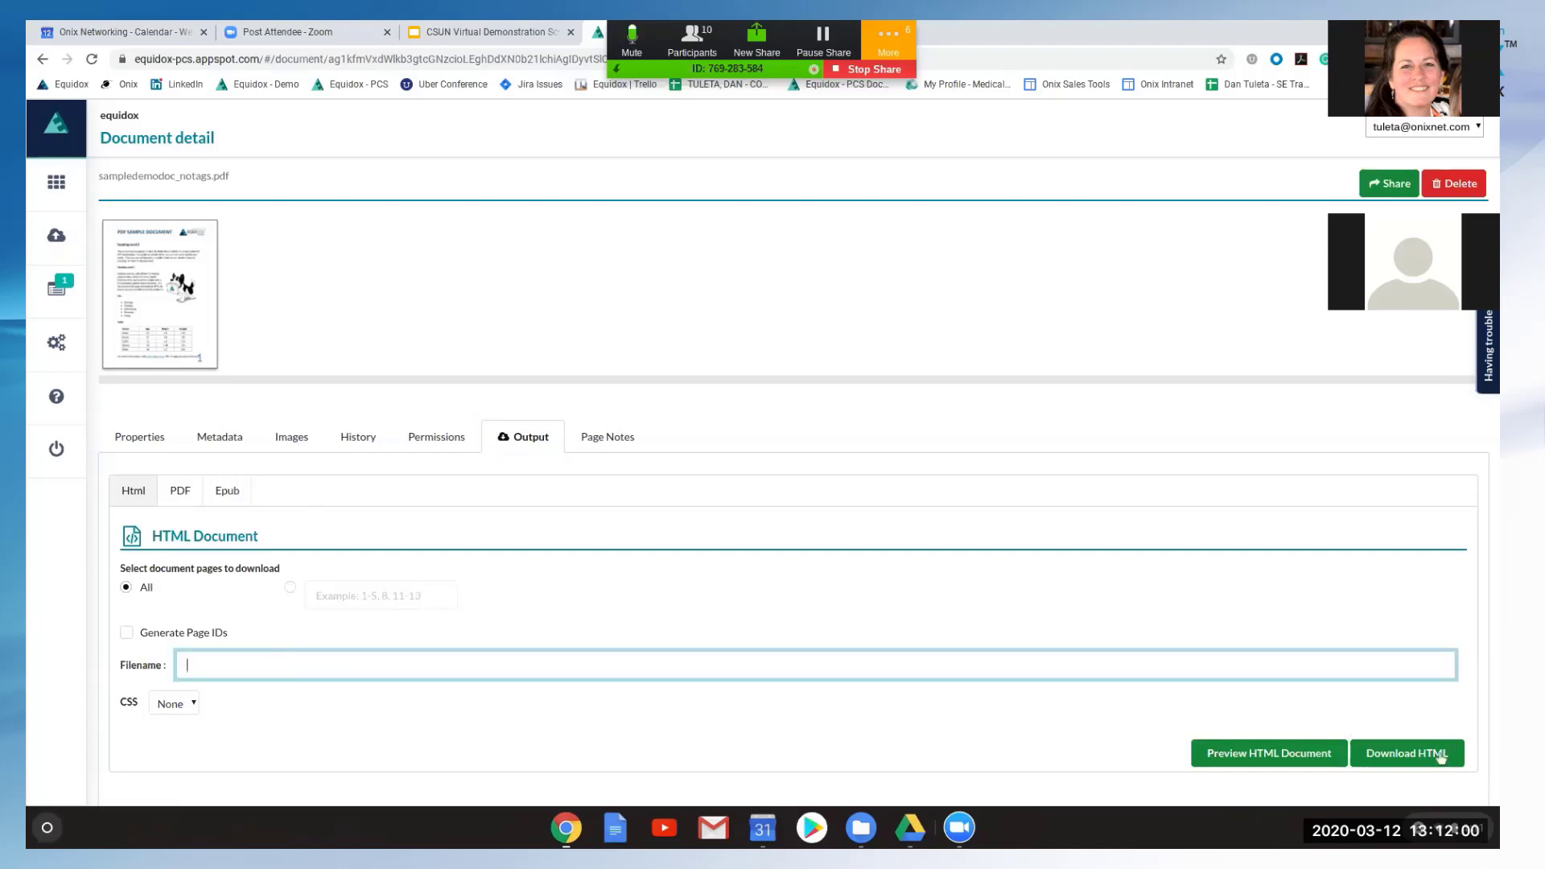
click(181, 491)
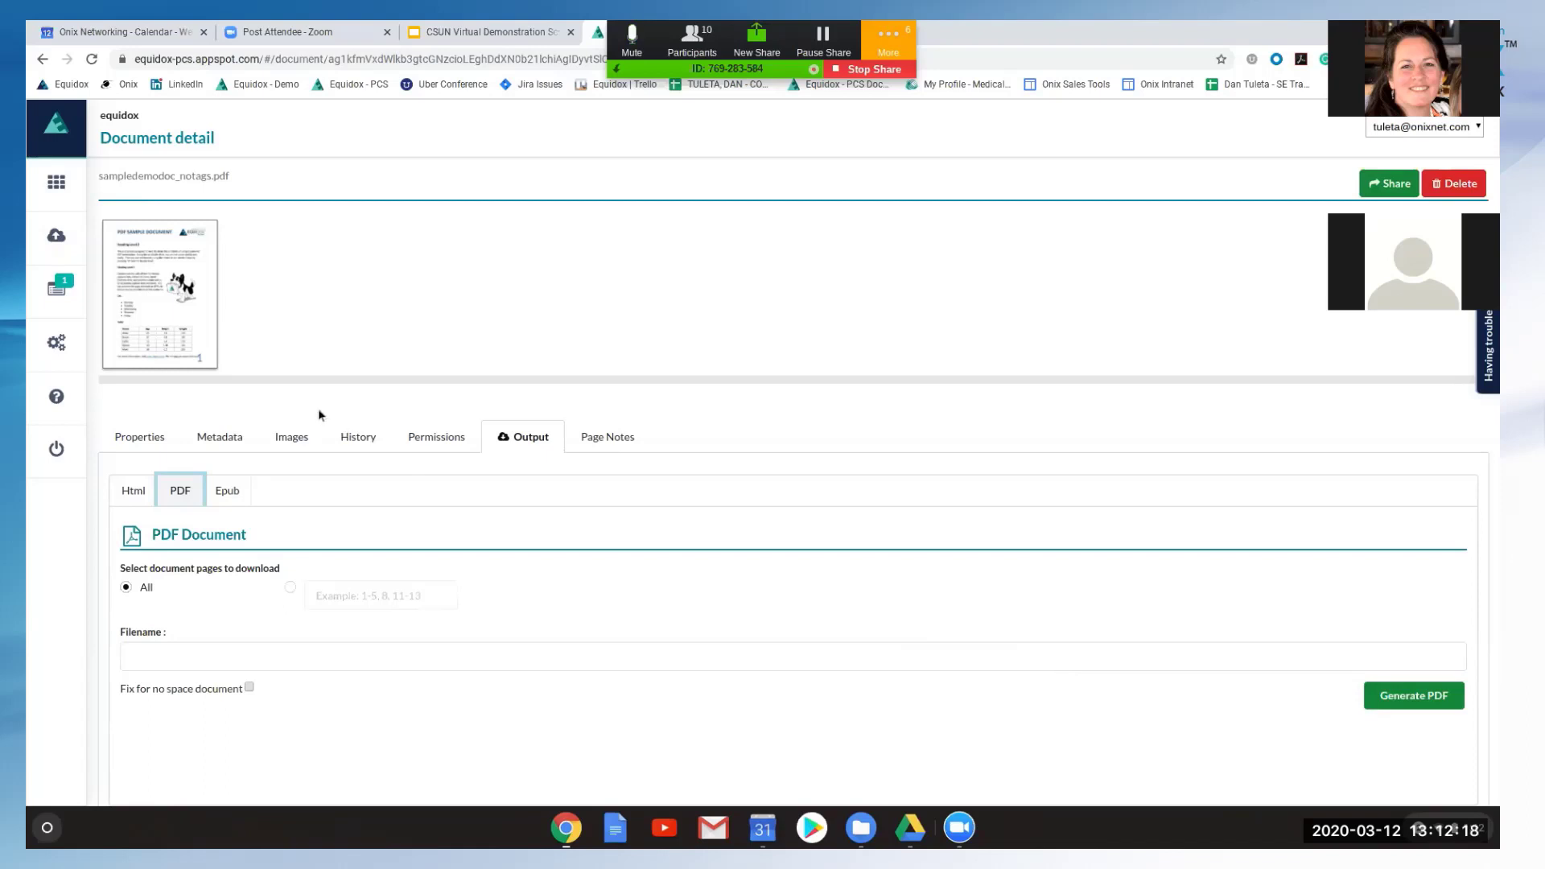
Open page 1 in the zone editor and look over its detected zones down to the table and link.
click(192, 319)
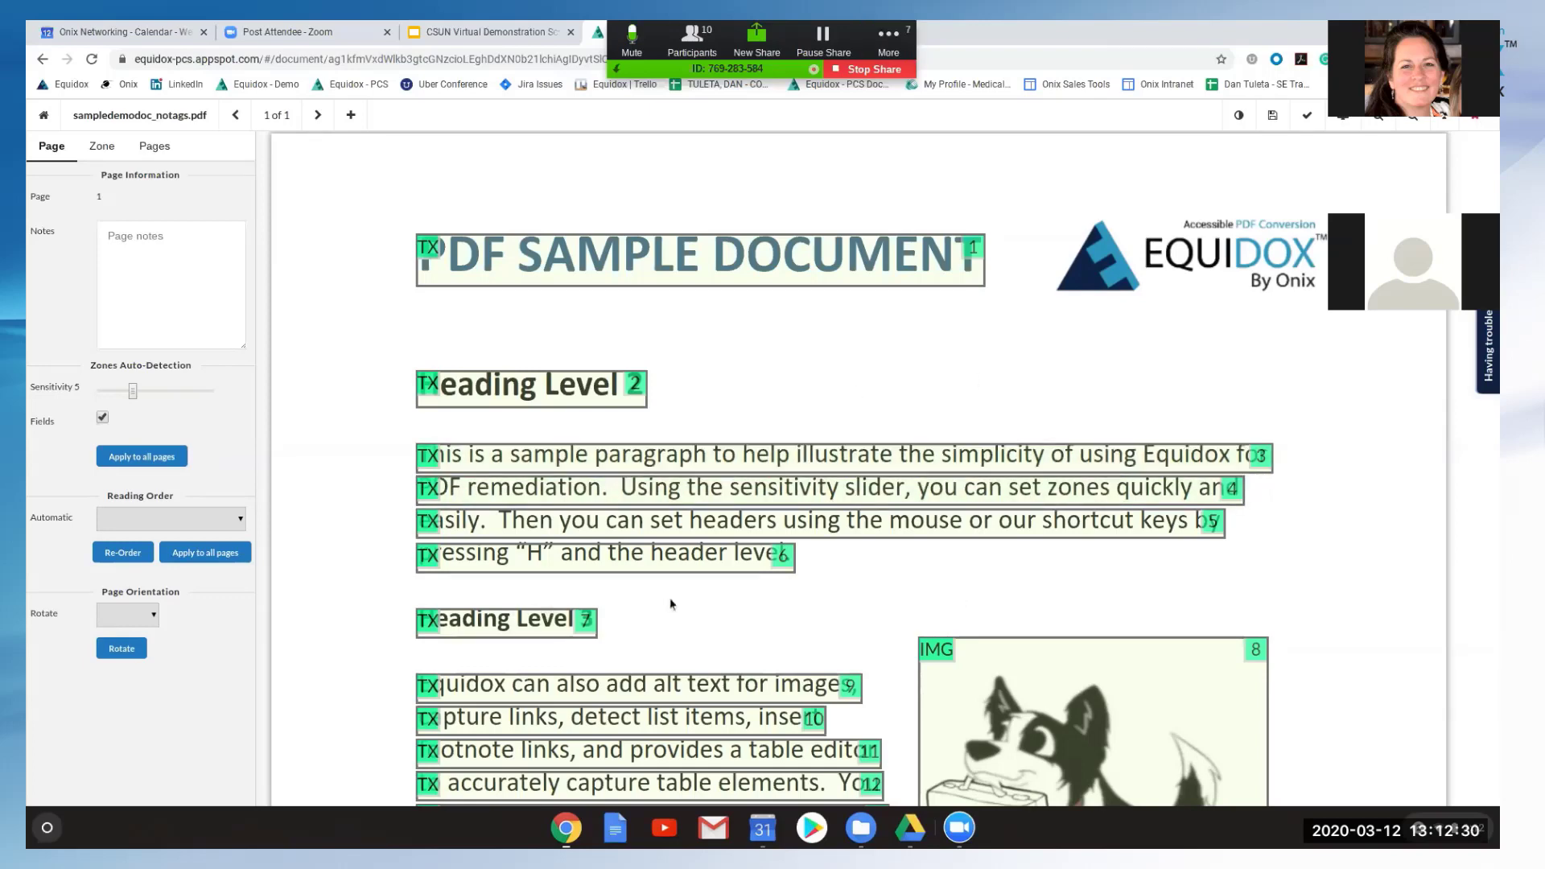
click(779, 554)
scroll(779, 535, down, 1)
scroll(781, 538, down, 10)
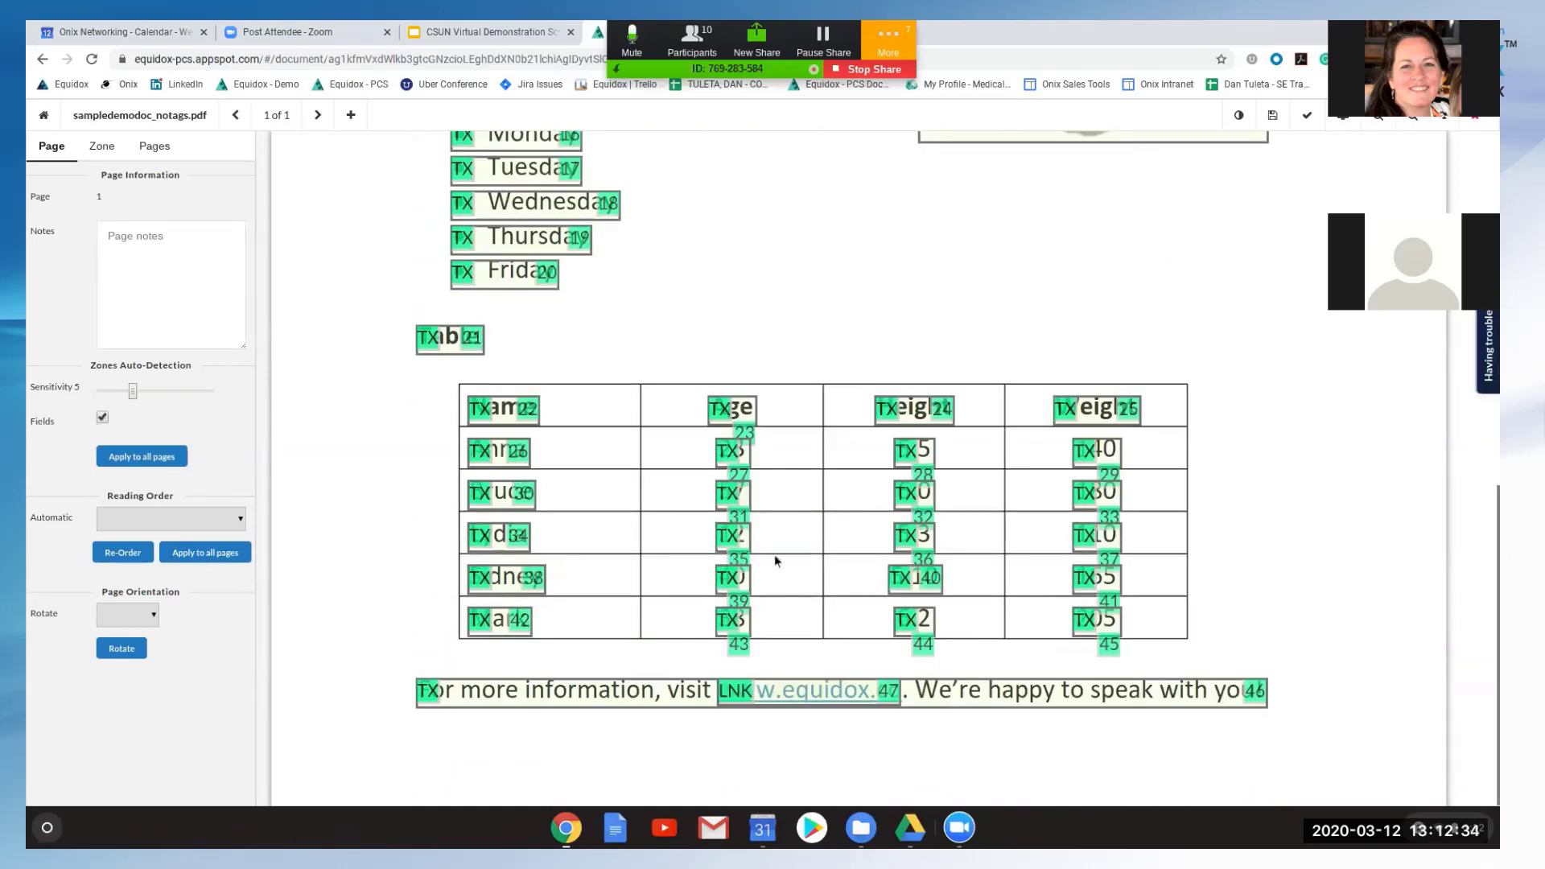
scroll(774, 554, up, 10)
scroll(781, 554, up, 3)
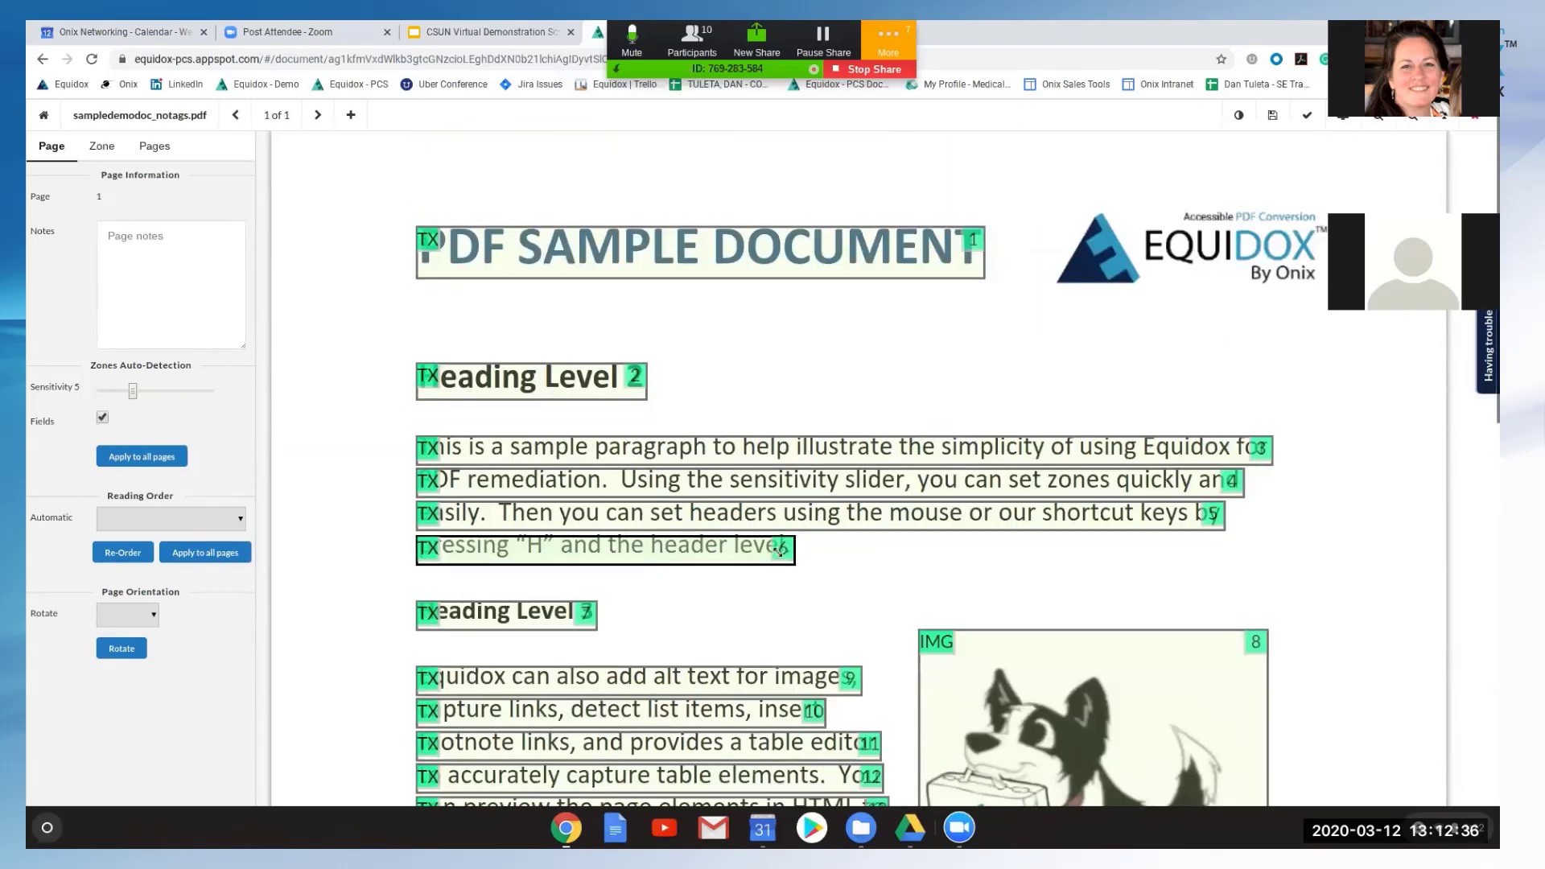
Inspect the zone properties of the title, the Heading Level 2 line and the four lines of the first paragraph.
click(717, 284)
click(718, 283)
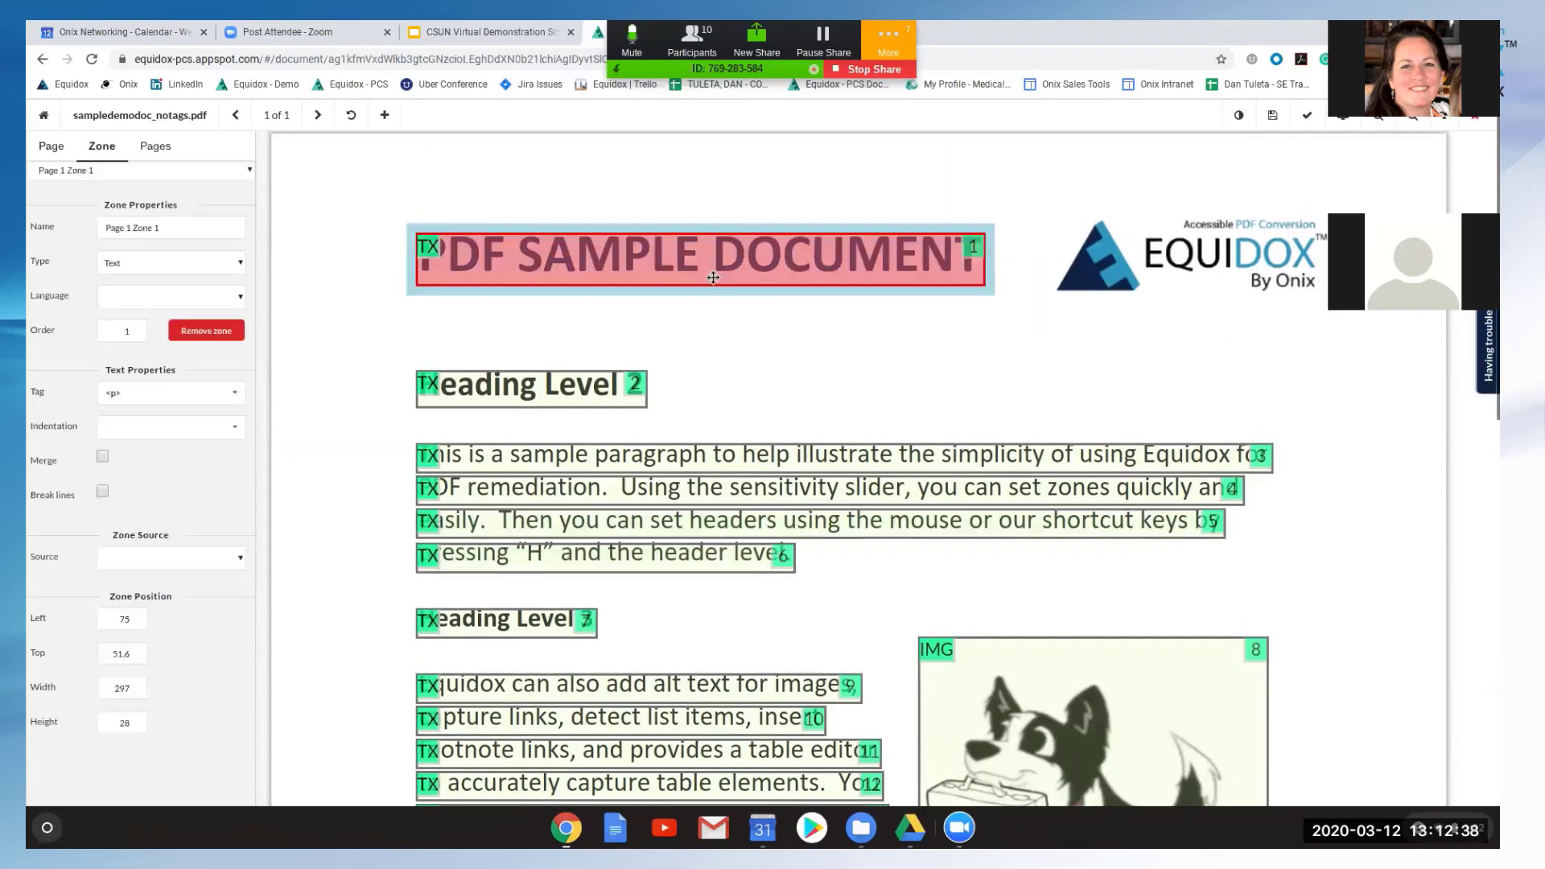
click(640, 394)
click(650, 446)
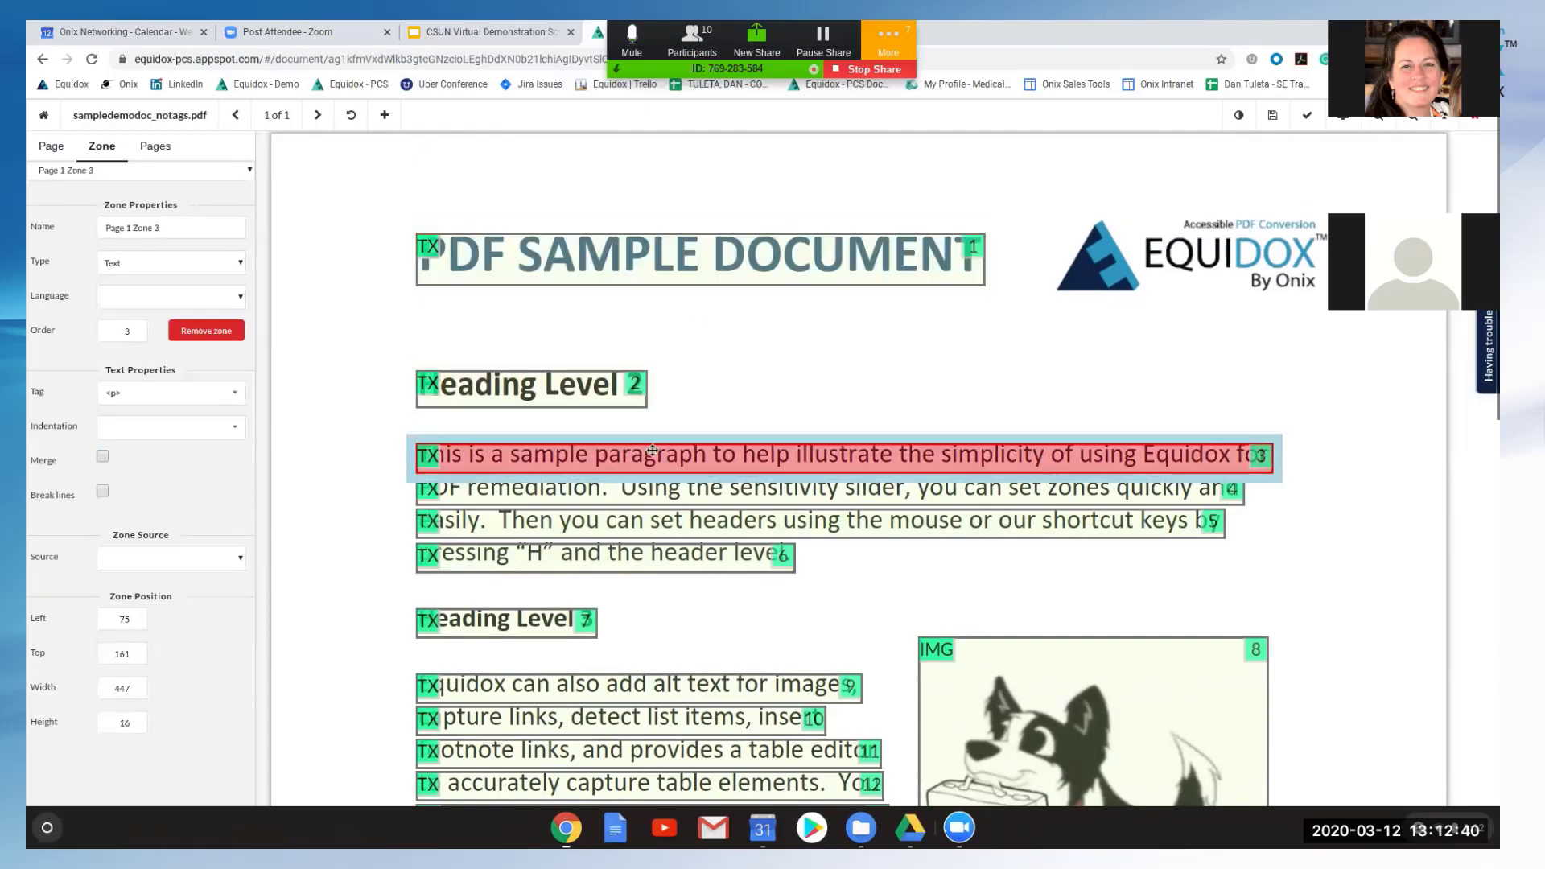
click(665, 489)
click(671, 524)
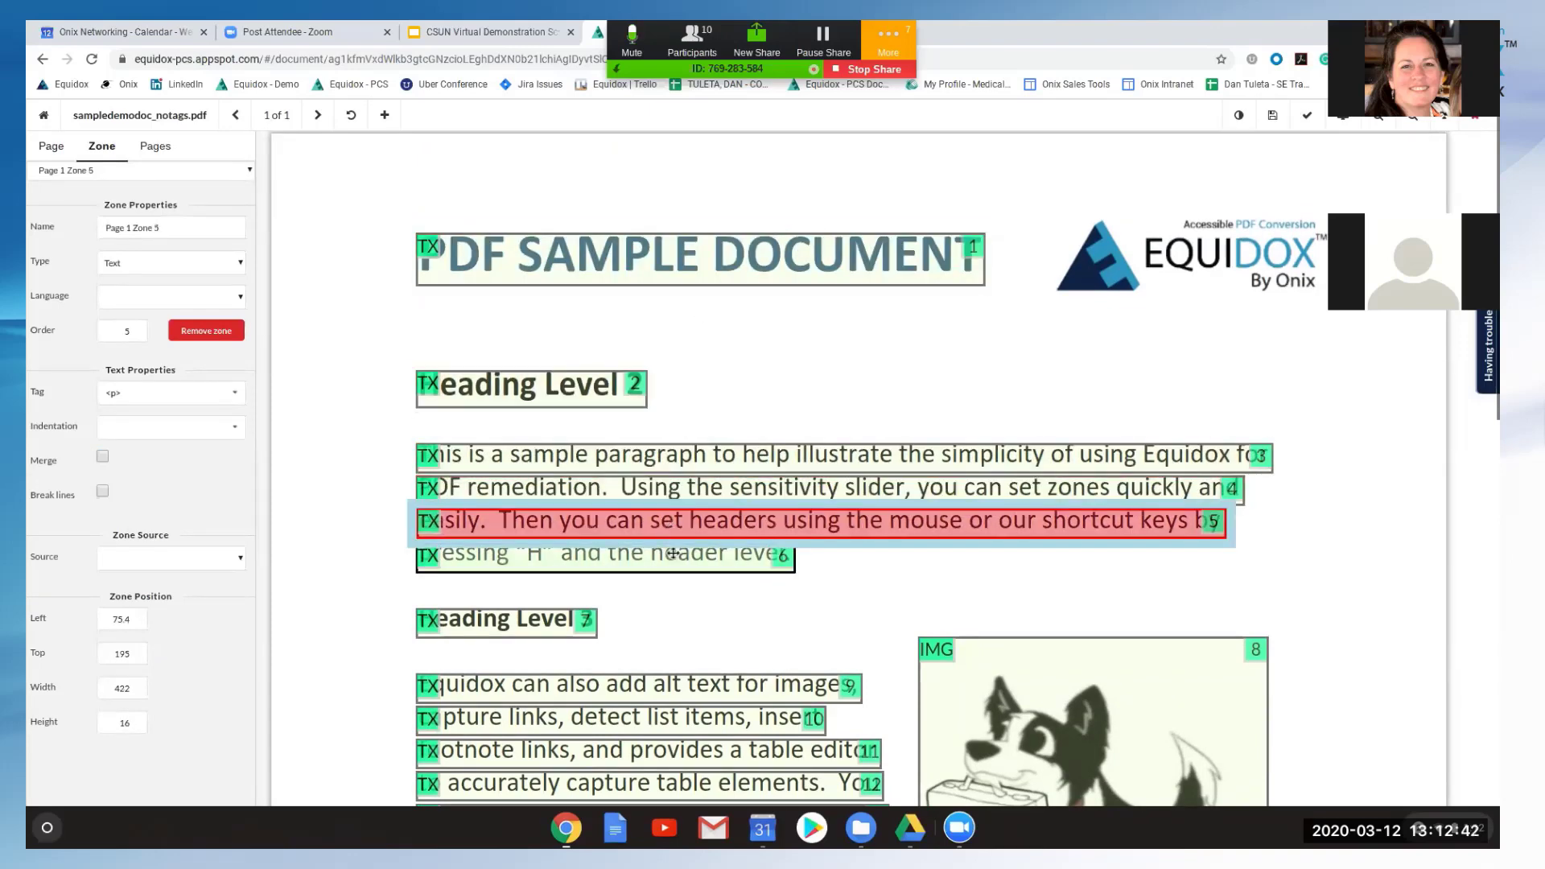
click(672, 564)
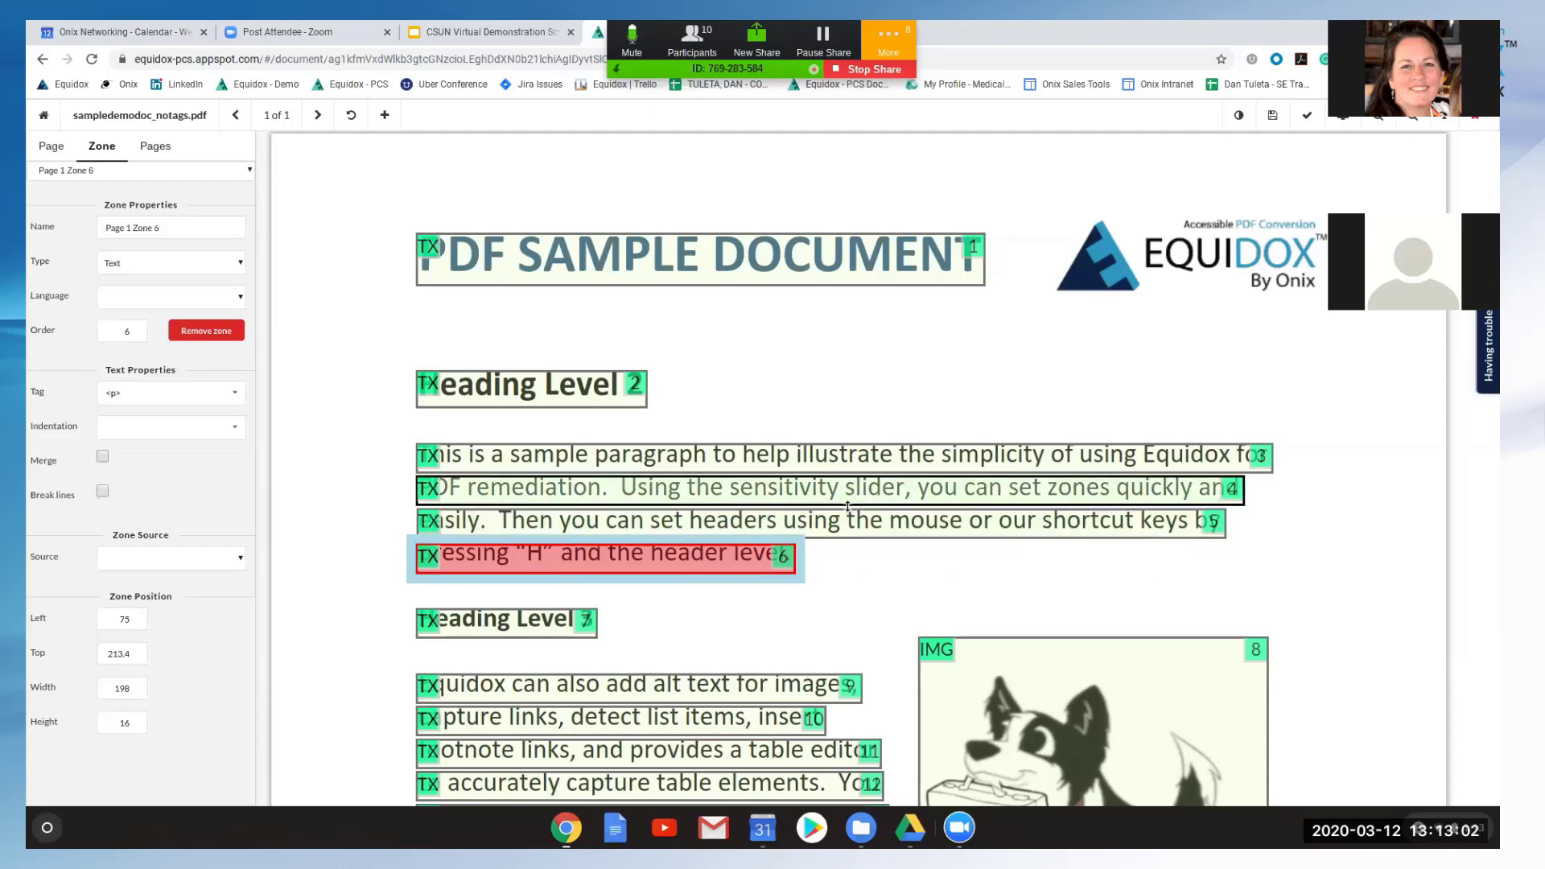
Inspect the zone properties of the dog image and the website link below the table.
scroll(990, 555, down, 3)
click(1009, 527)
scroll(1009, 526, down, 9)
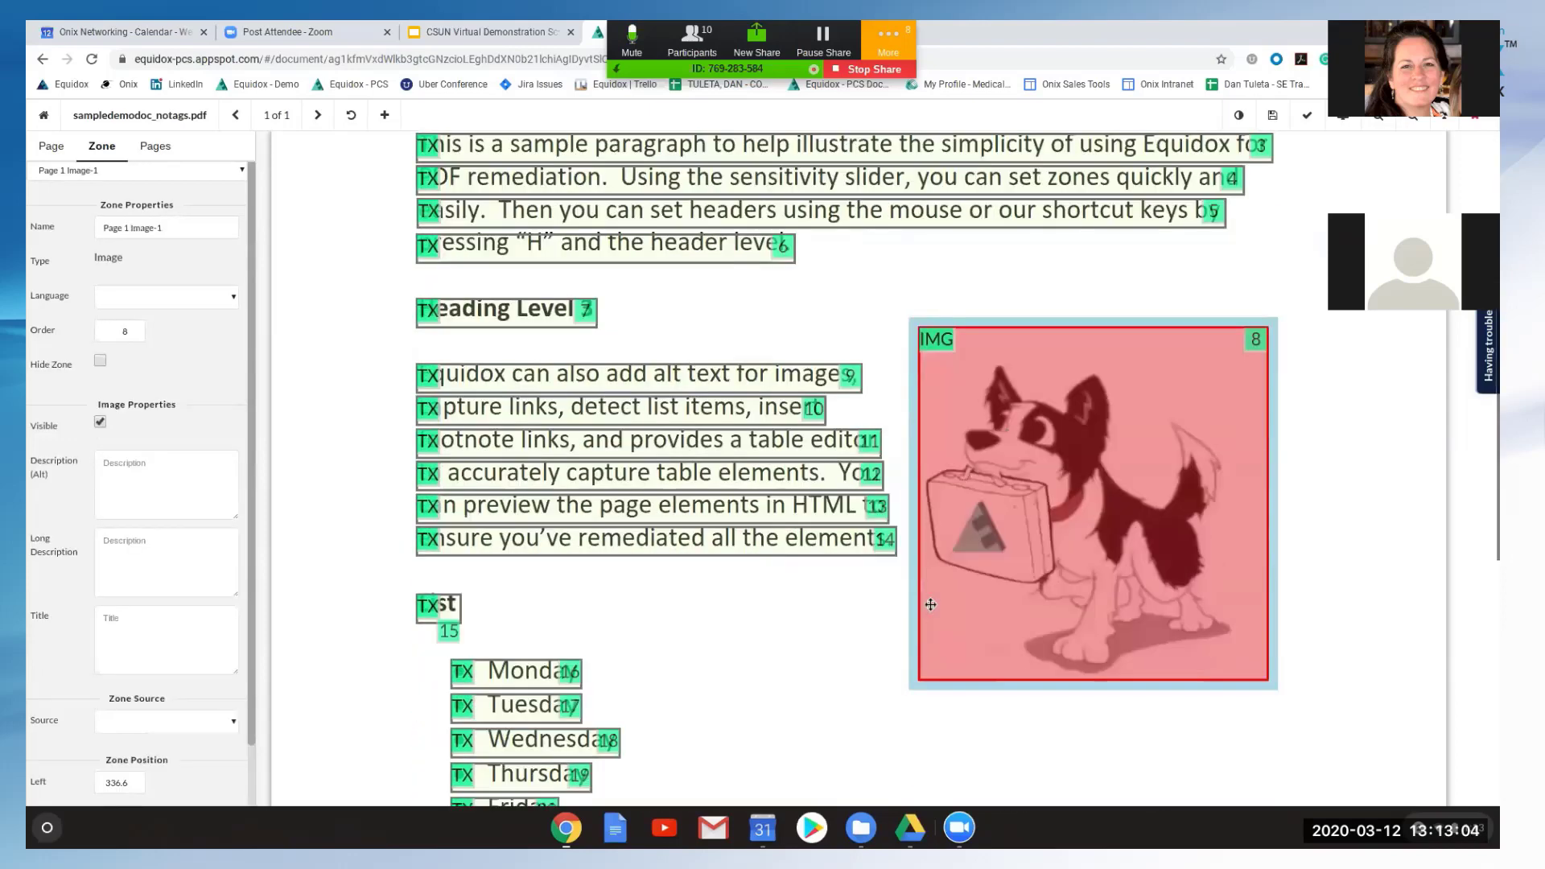
click(804, 699)
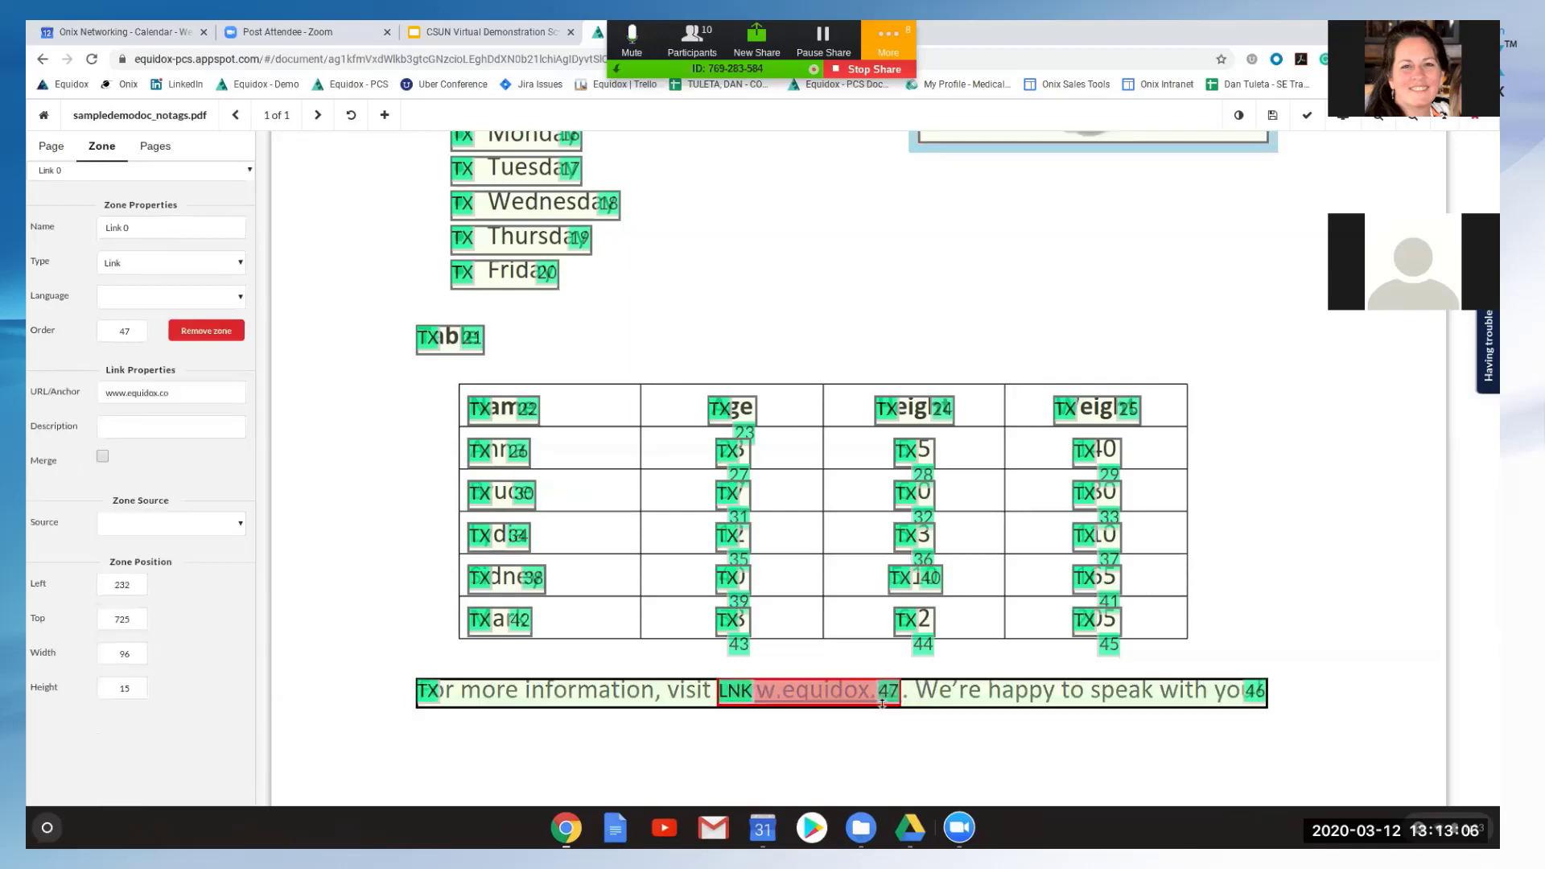
Open the HTML preview of the page and examine the order and structure of its content.
scroll(899, 687, up, 2)
scroll(899, 686, up, 10)
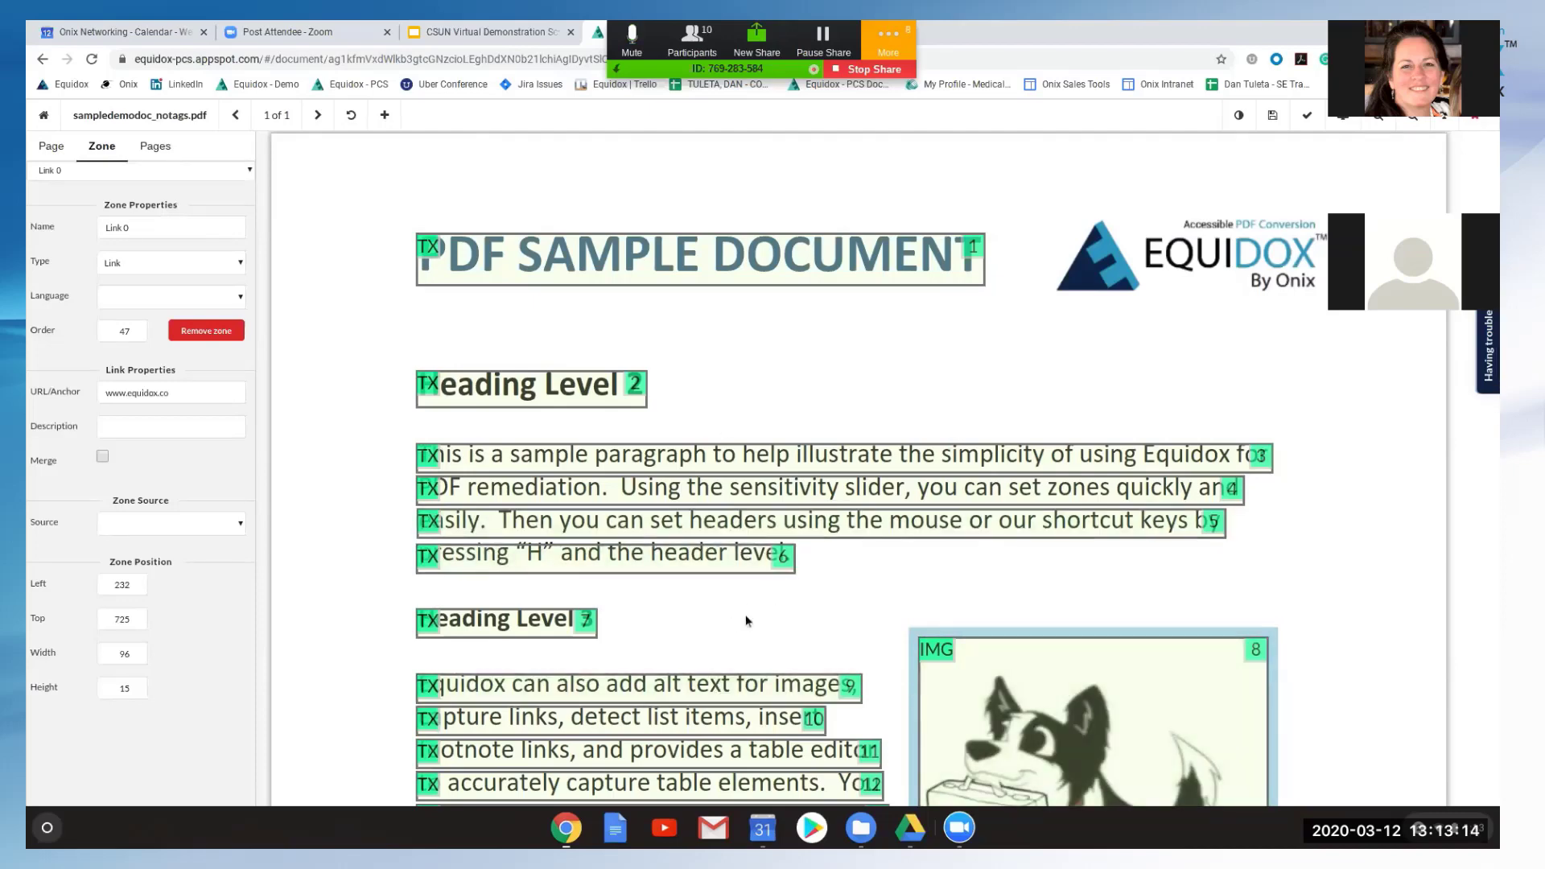
scroll(745, 620, down, 1)
scroll(722, 656, down, 1)
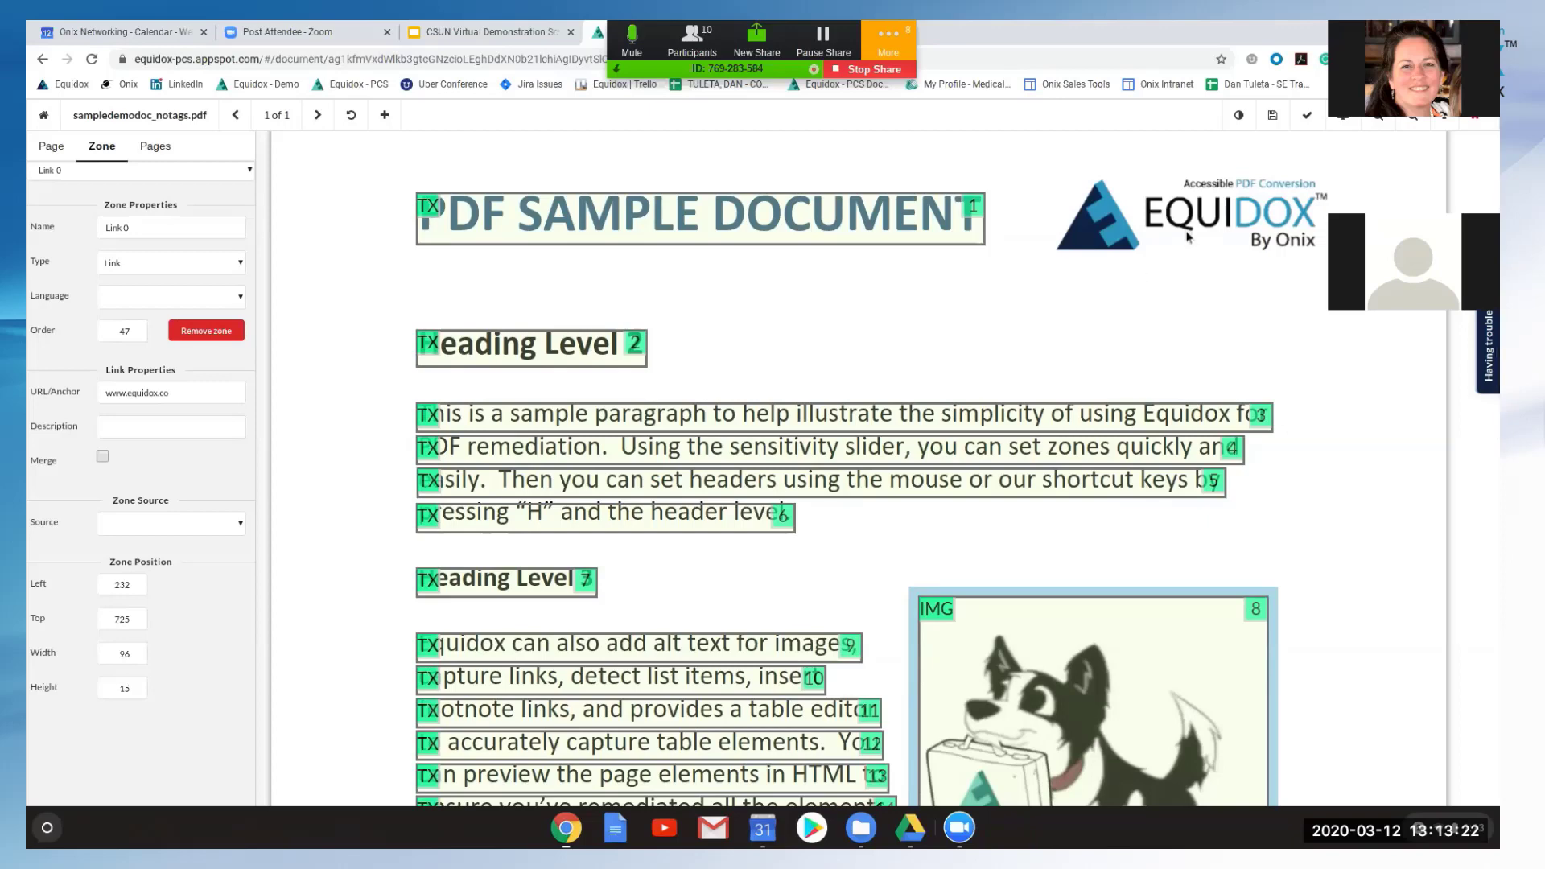
click(1340, 125)
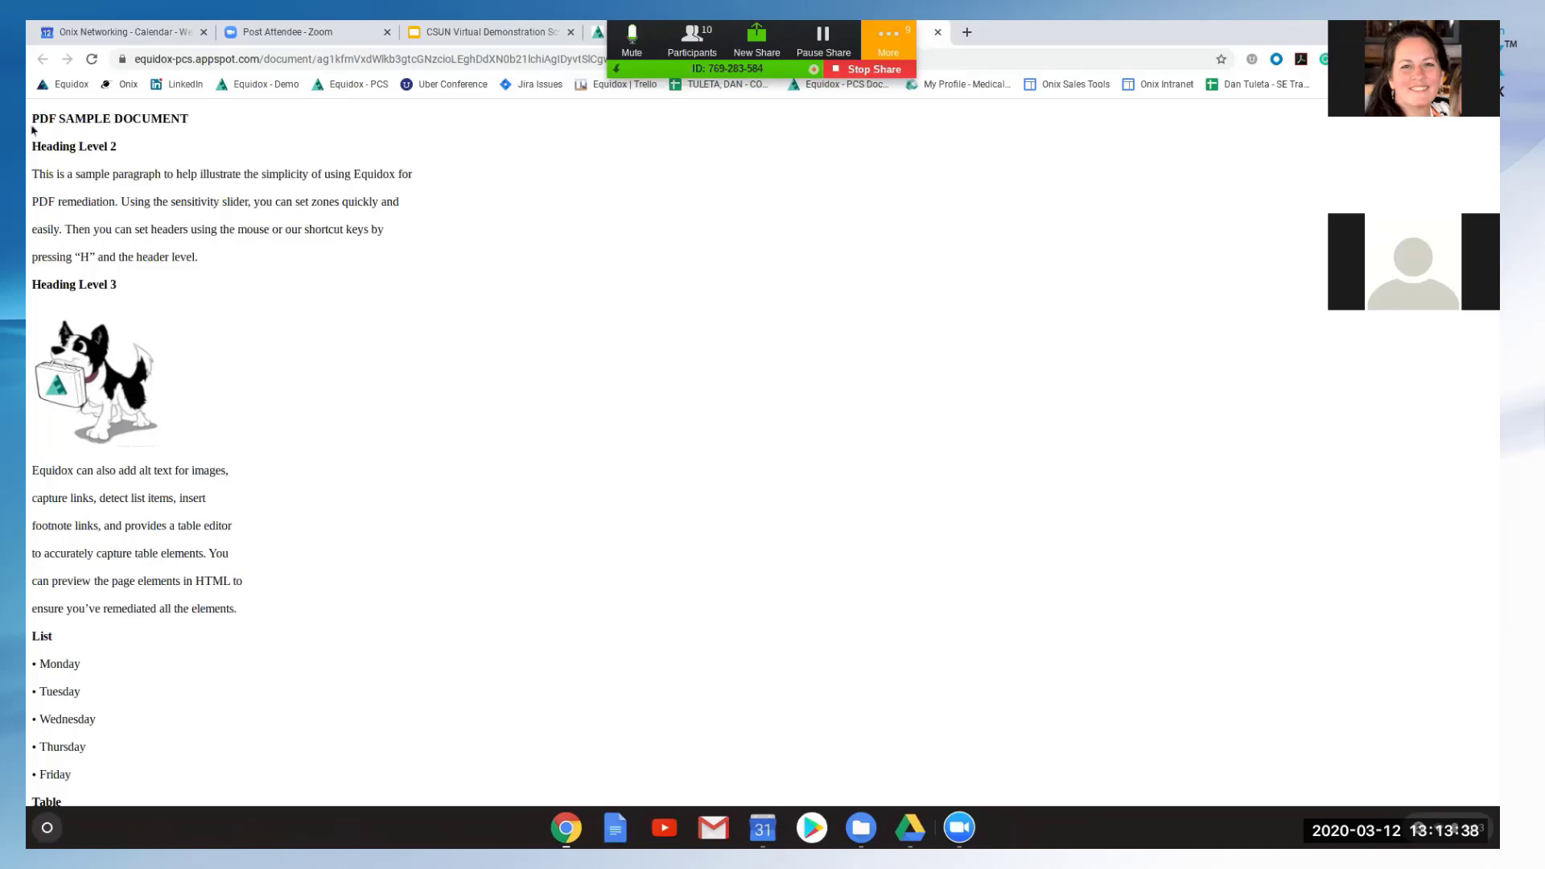
drag(31, 118, 342, 846)
click(233, 488)
scroll(221, 504, up, 15)
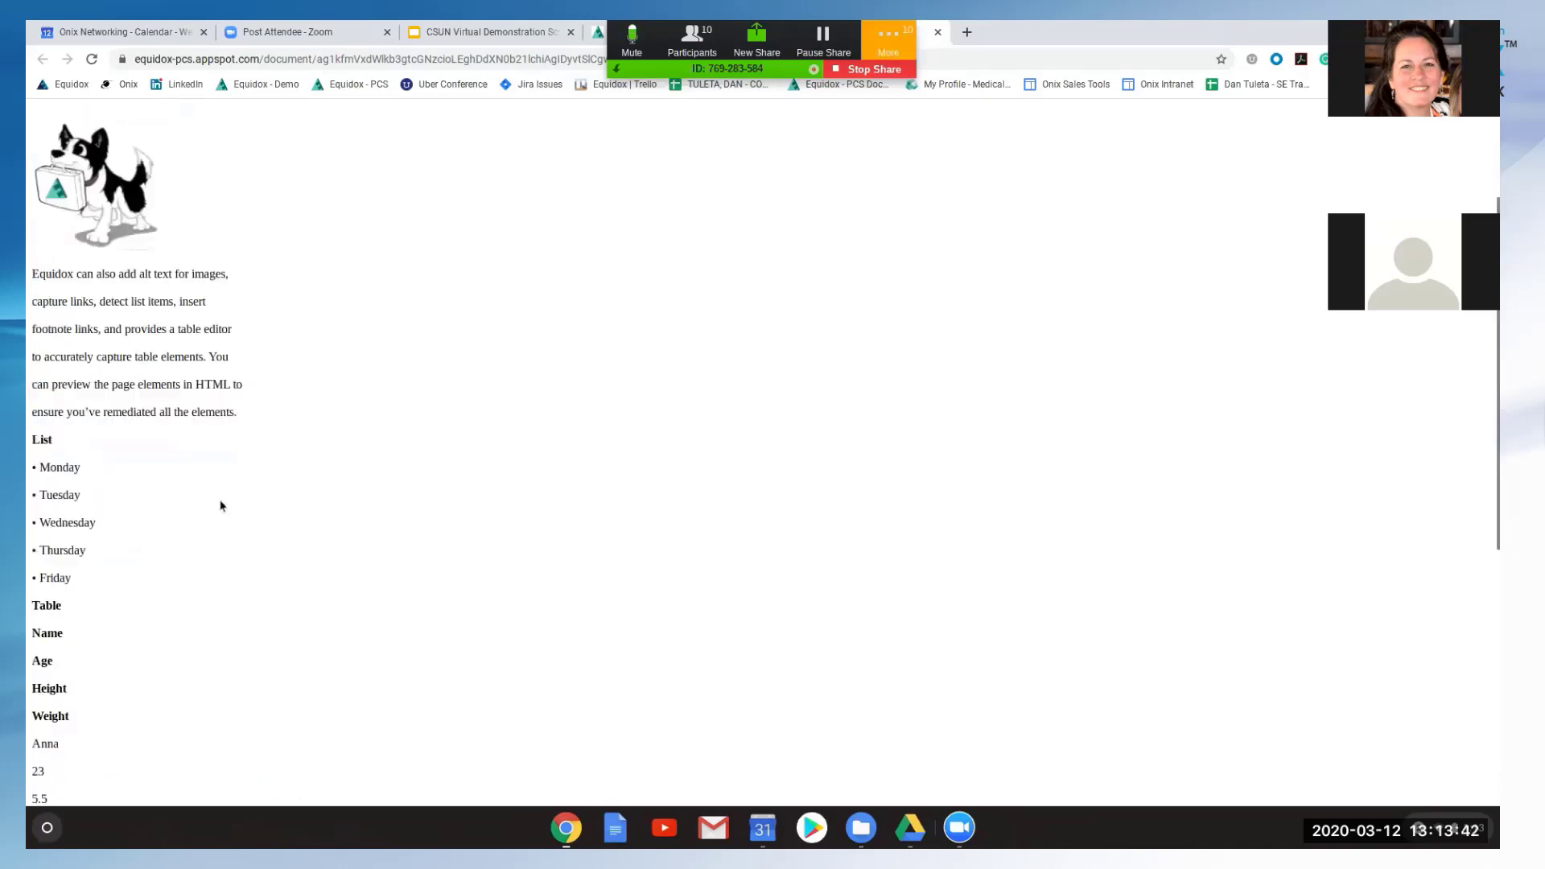